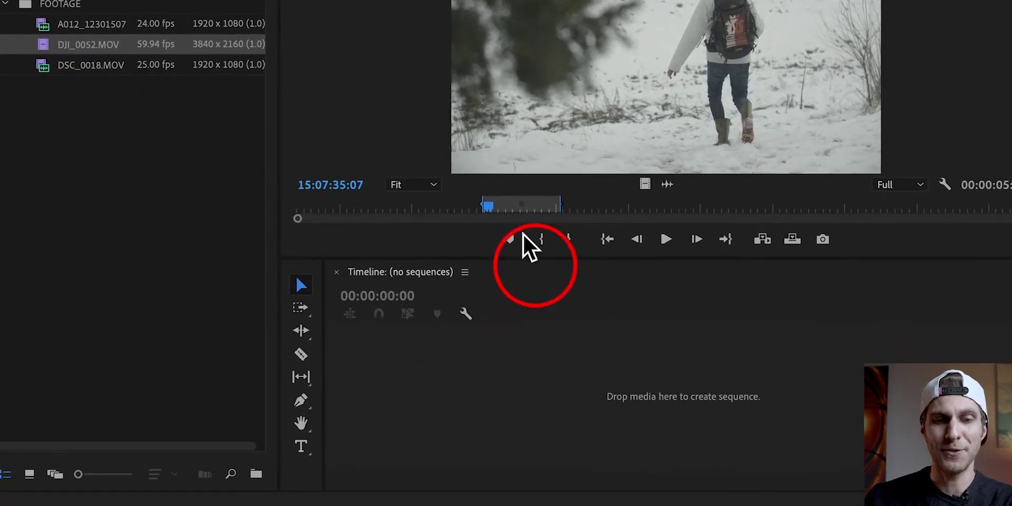
{"action": "left_click", "coordinate": [470, 267]}
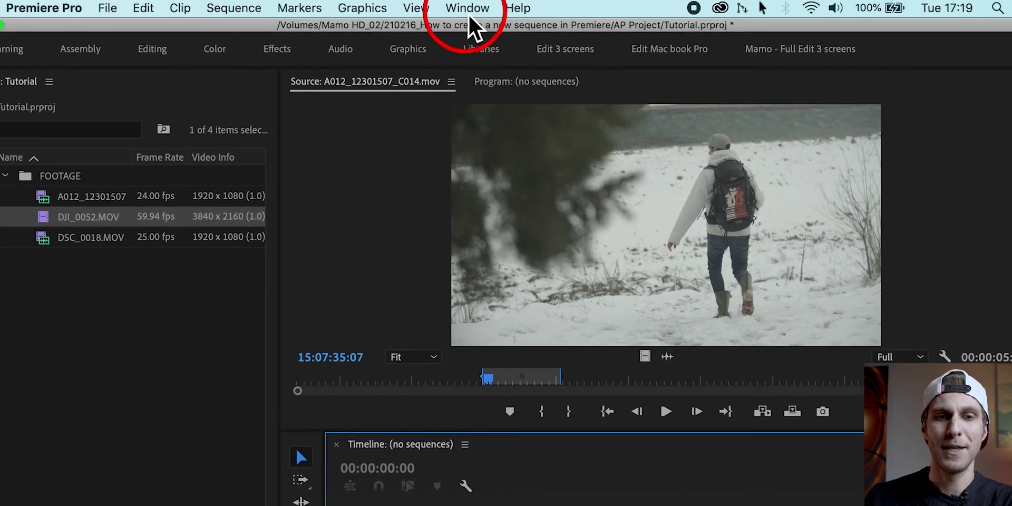
{"action": "left_click", "coordinate": [468, 10]}
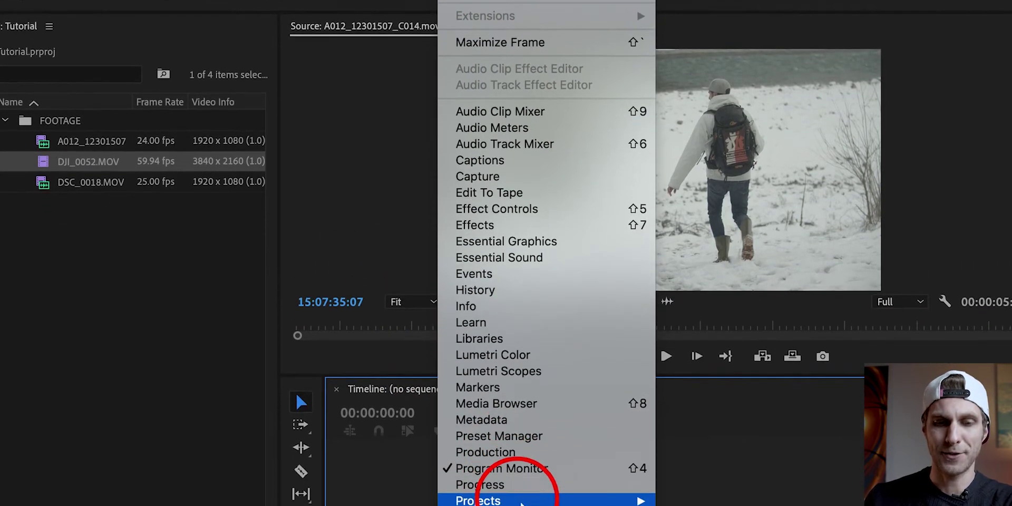
{"action": "left_click", "coordinate": [480, 490]}
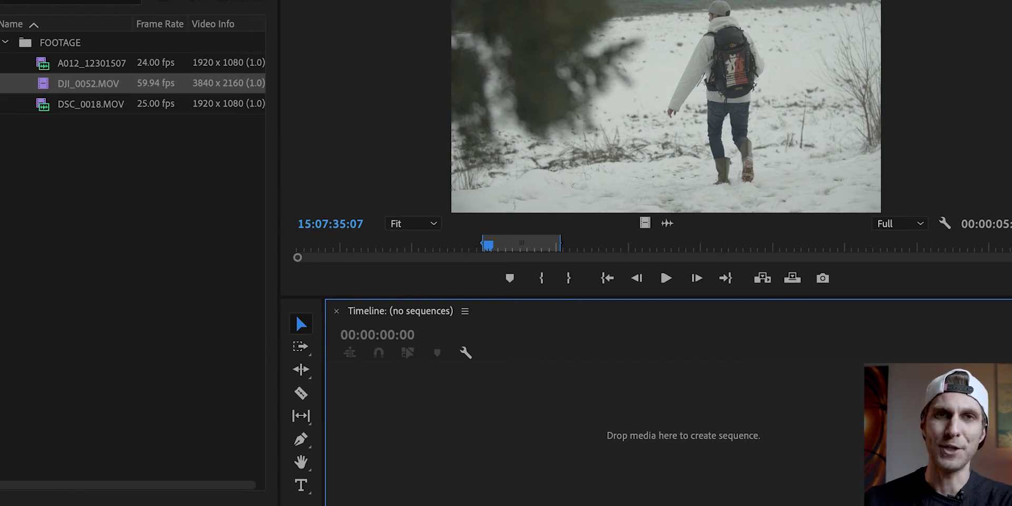
{"action": "left_click", "coordinate": [672, 63]}
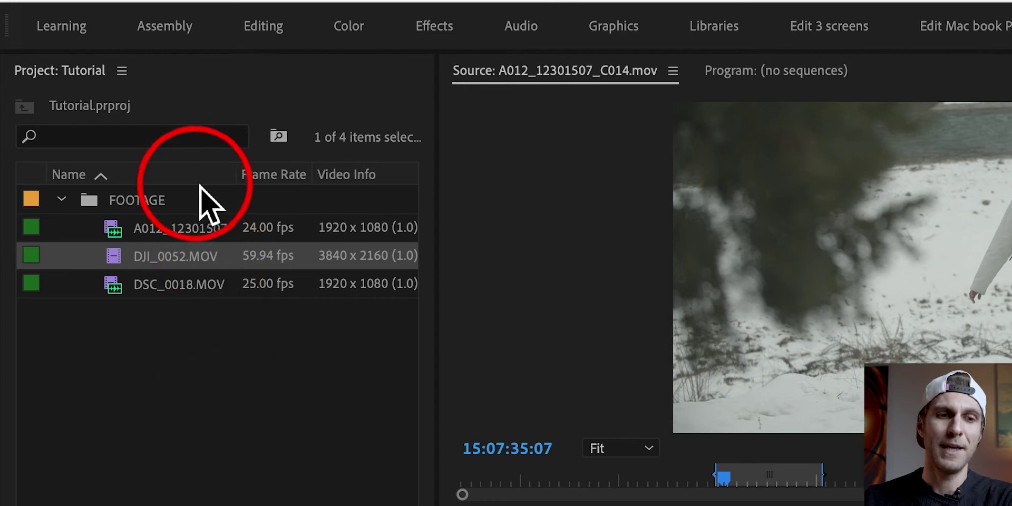
- Open the Metadata Display settings for the project list and examine the available metadata columns
{"action": "right_click", "coordinate": [172, 182]}
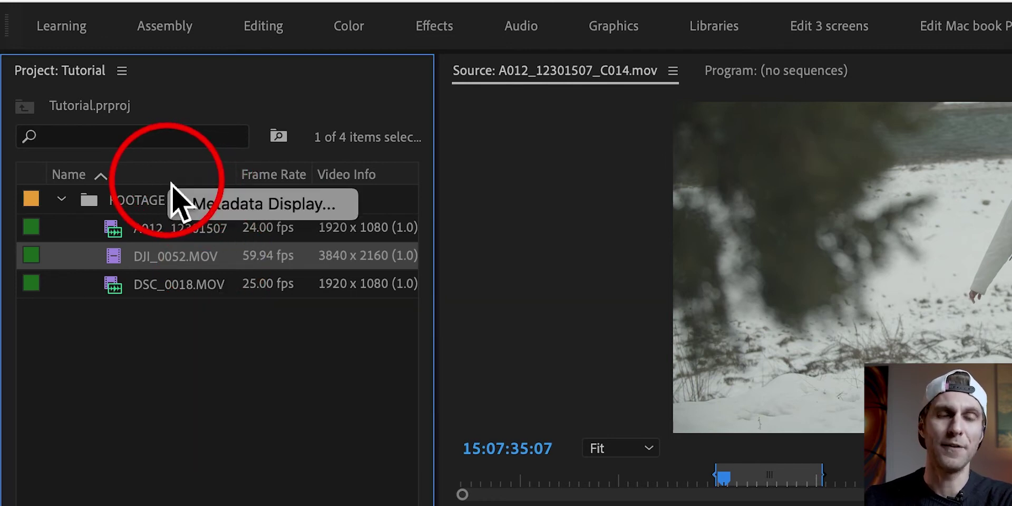
{"action": "left_click", "coordinate": [259, 208]}
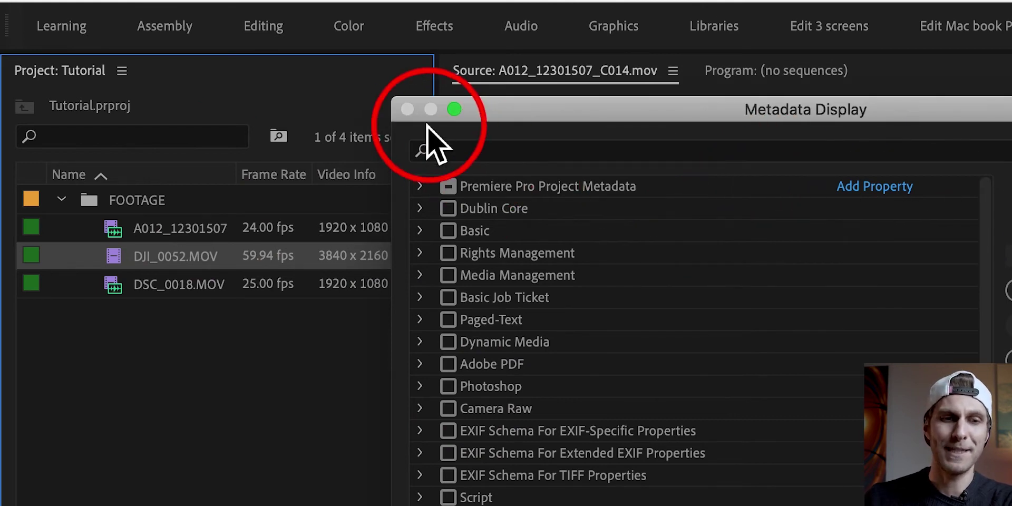
{"action": "left_click_drag", "start_coordinate": [517, 112], "coordinate": [649, 117]}
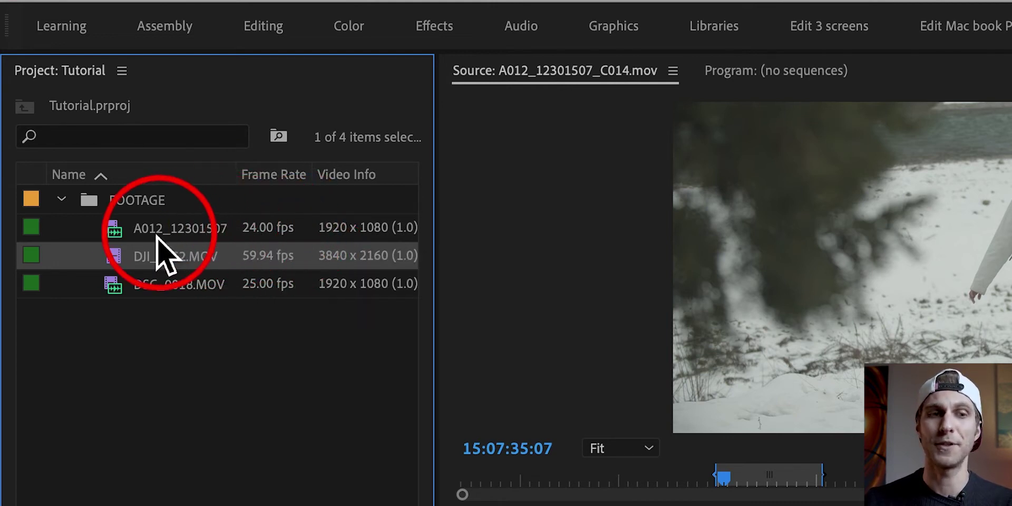
- Create a new sequence from the 24 fps clip A012_12301507 by placing it in the empty timeline
{"action": "left_click", "coordinate": [128, 232]}
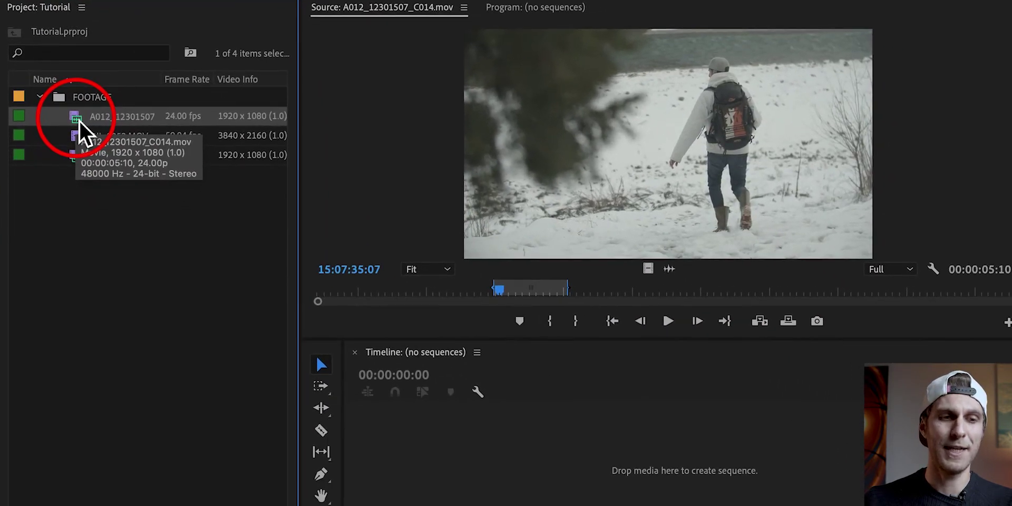
{"action": "left_click_drag", "start_coordinate": [109, 206], "coordinate": [292, 293]}
{"action": "left_click_drag", "start_coordinate": [224, 194], "coordinate": [672, 482]}
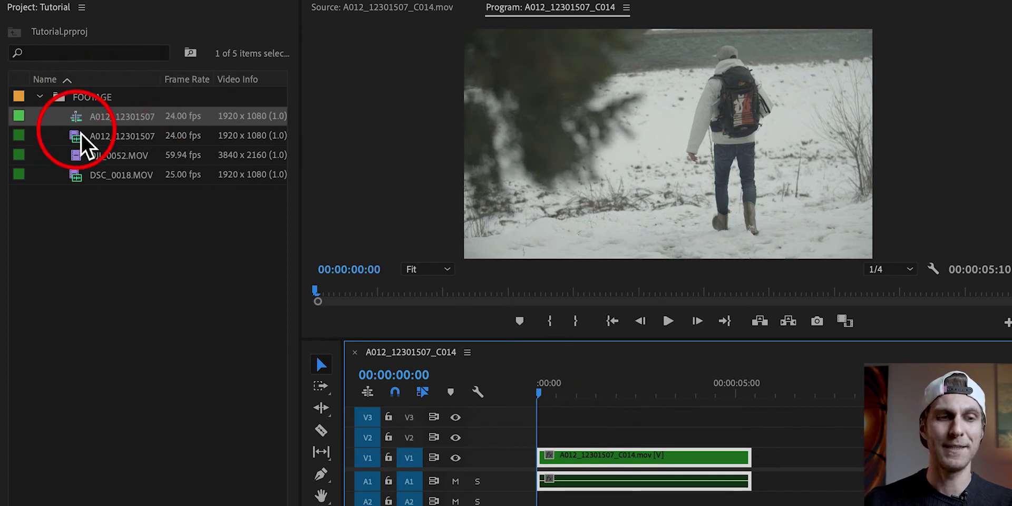
- Create a new bin named EDITS at the top level of the project, beside the FOOTAGE bin
{"action": "left_click", "coordinate": [76, 101]}
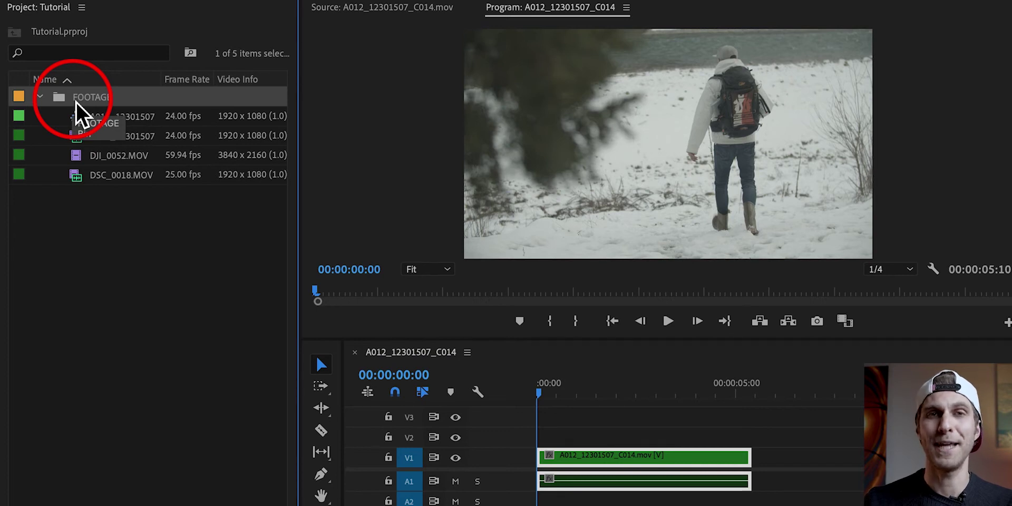
{"action": "left_click", "coordinate": [122, 232]}
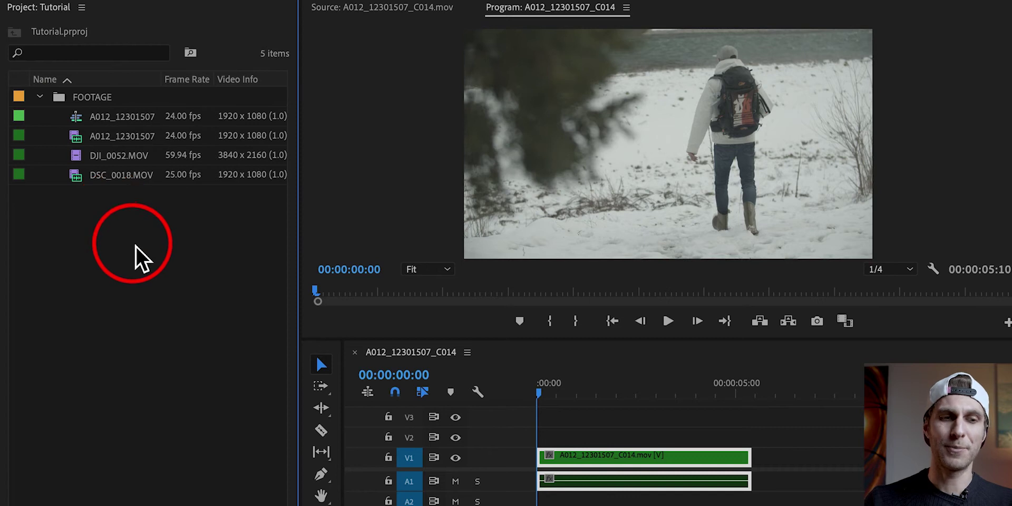
{"action": "key", "text": "super+b"}
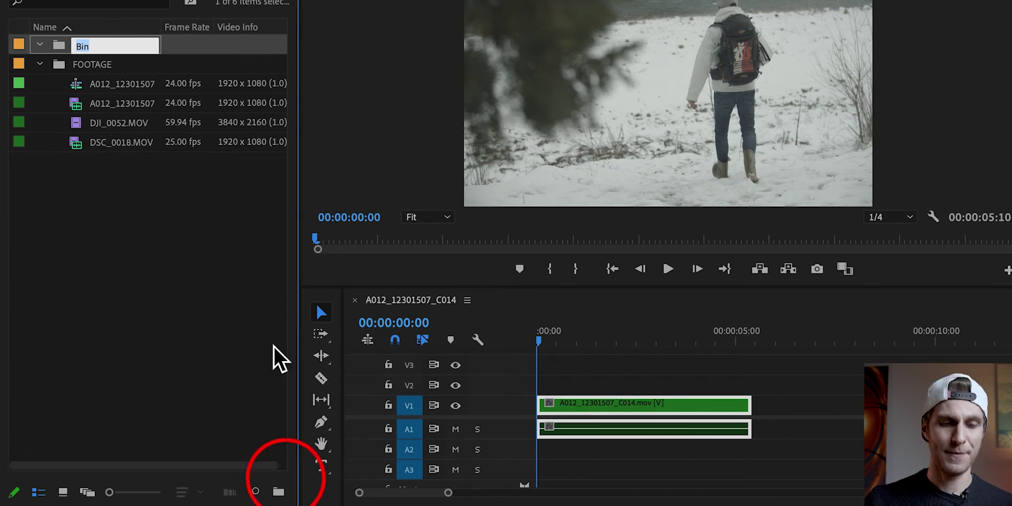
{"action": "type", "text": "EDITS"}
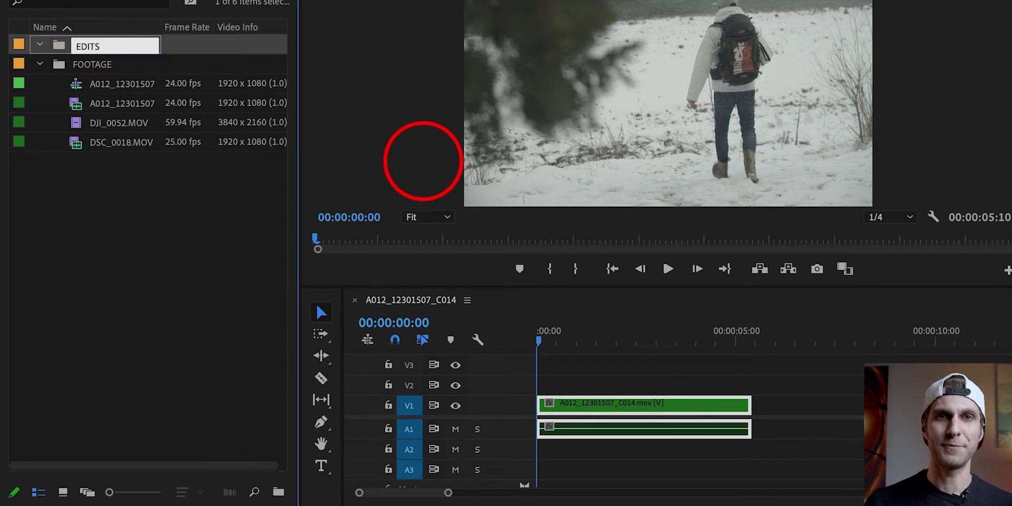
{"action": "key", "text": "Return"}
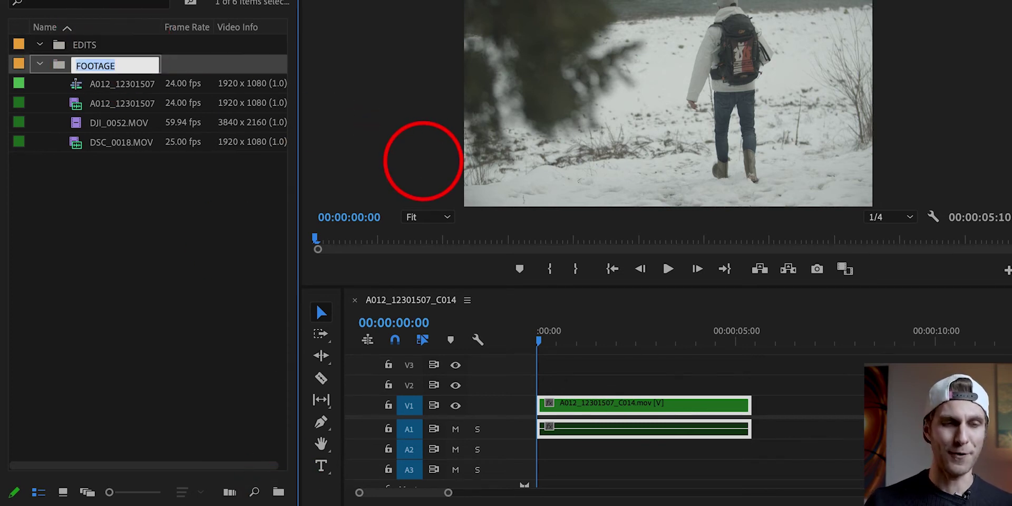
- Move the A012_12301507 sequence into the EDITS bin and rename it 24fps Full HD
{"action": "left_click_drag", "start_coordinate": [114, 84], "coordinate": [89, 45]}
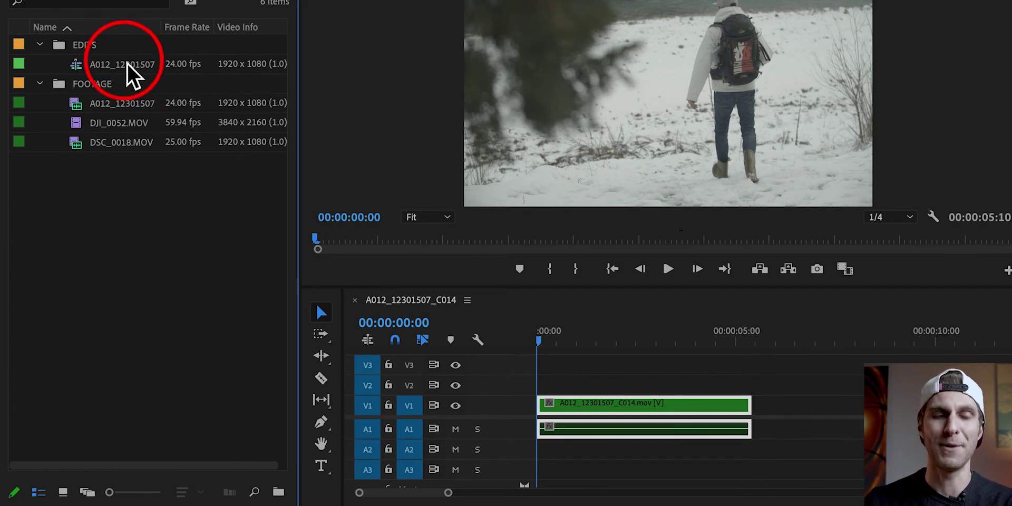
{"action": "left_click", "coordinate": [136, 66]}
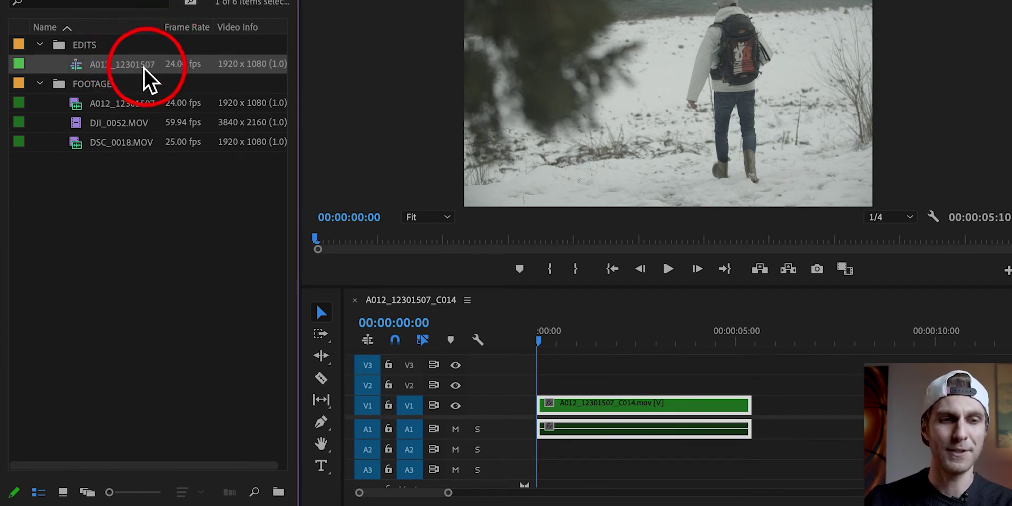
{"action": "left_click", "coordinate": [142, 66]}
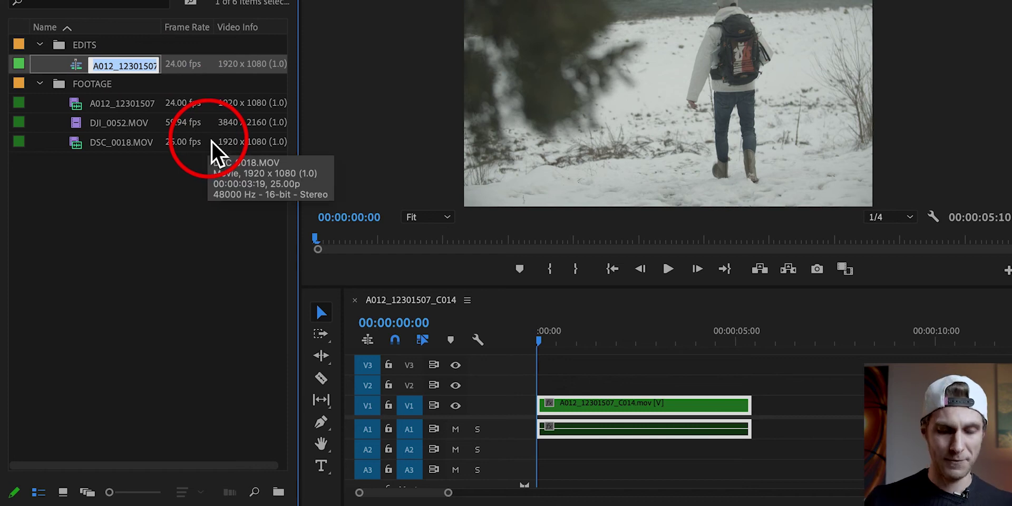
{"action": "type", "text": "24fps F"}
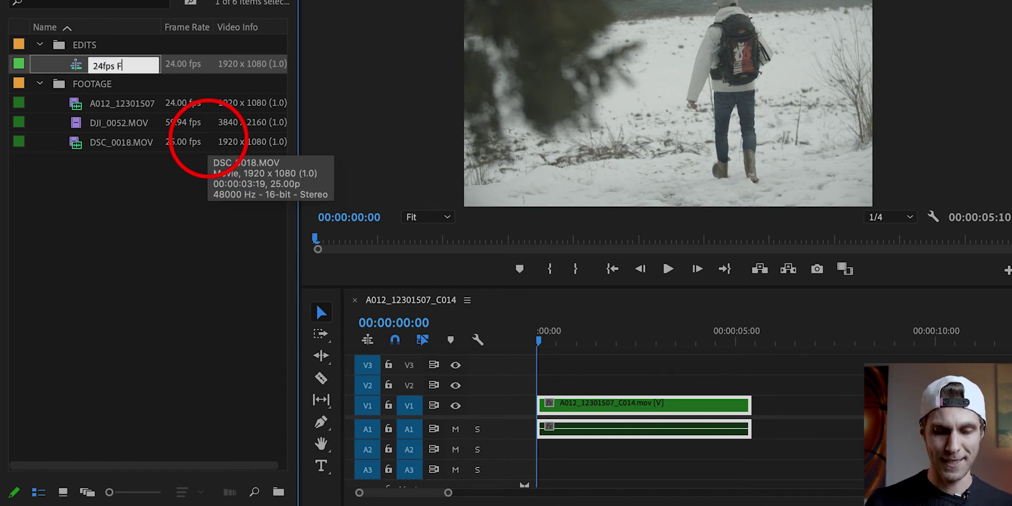
{"action": "type", "text": "ull HD"}
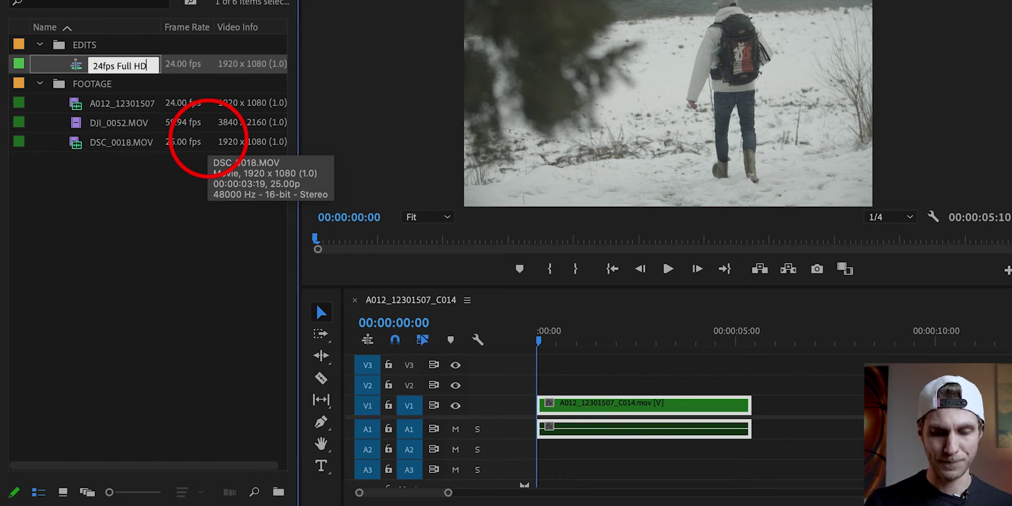
{"action": "key", "text": "Tab"}
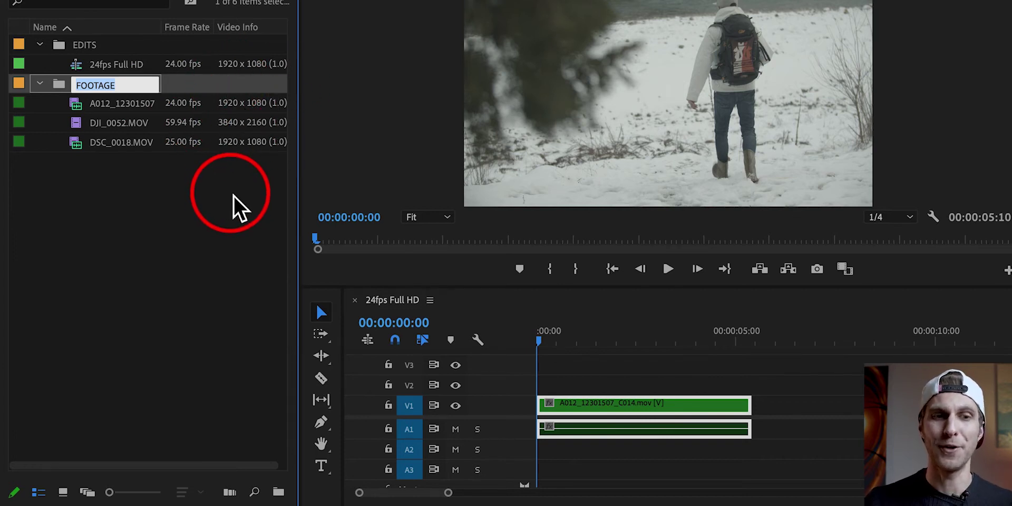
{"action": "left_click", "coordinate": [144, 170]}
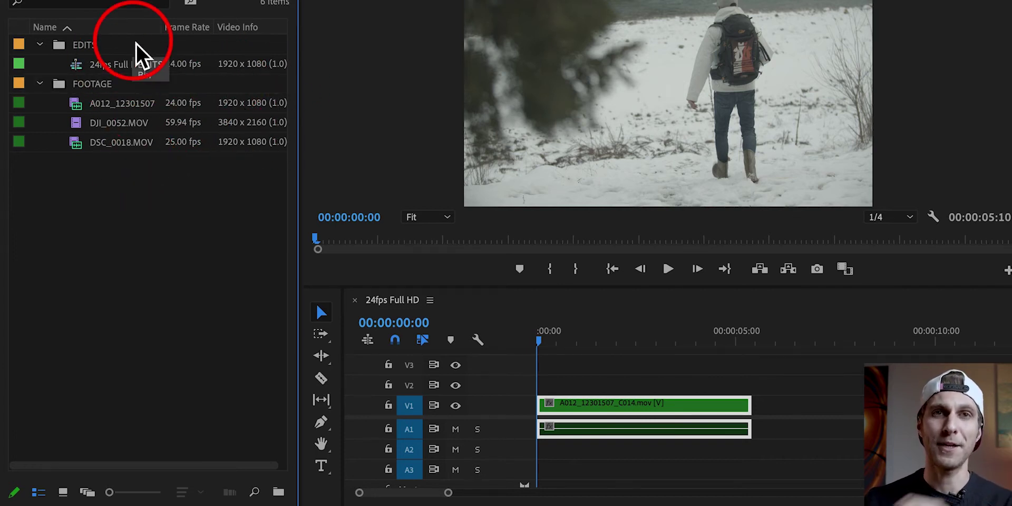
- Widen the project panel and create a new sequence from the 25 fps clip DSC_0018.MOV
{"action": "key", "text": "Down"}
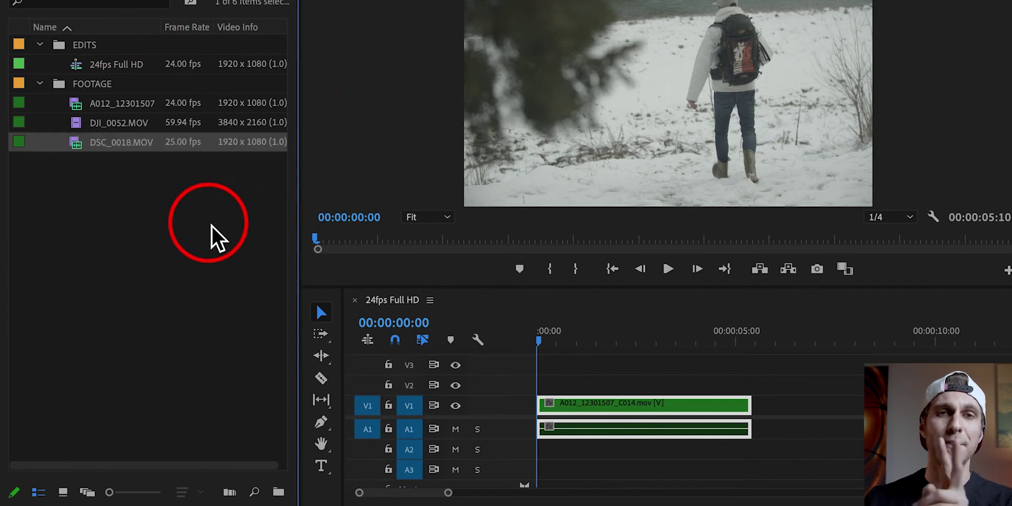
{"action": "left_click_drag", "start_coordinate": [309, 227], "coordinate": [371, 228]}
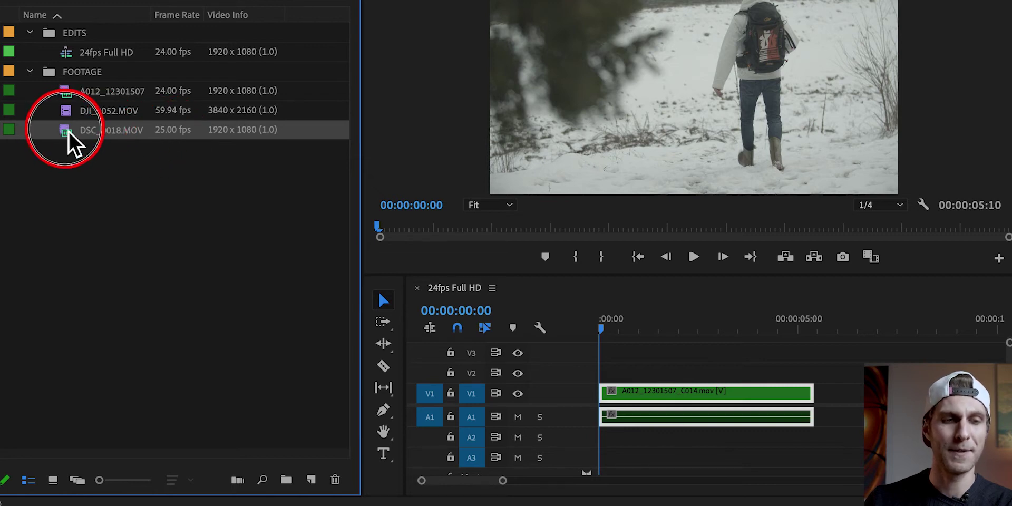
{"action": "left_click_drag", "start_coordinate": [68, 132], "coordinate": [314, 484]}
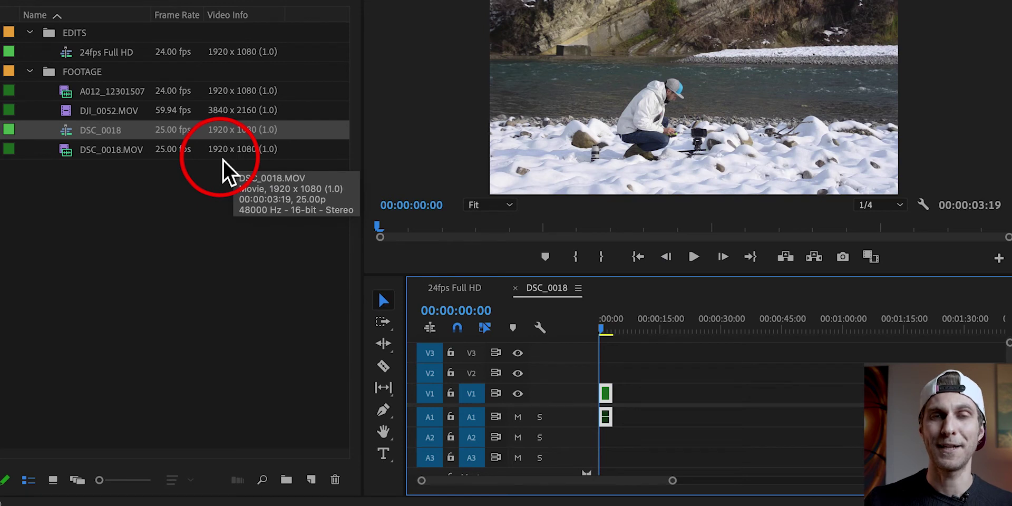
- Rename the DSC_0018 sequence as 25fps Full HD and move it into the EDITS bin
{"action": "left_click", "coordinate": [111, 133]}
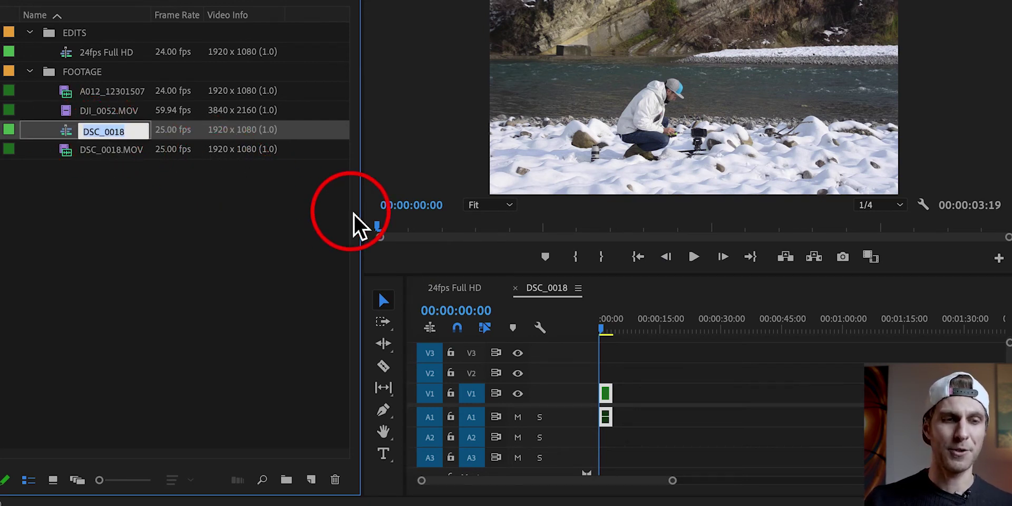
{"action": "type", "text": "25"}
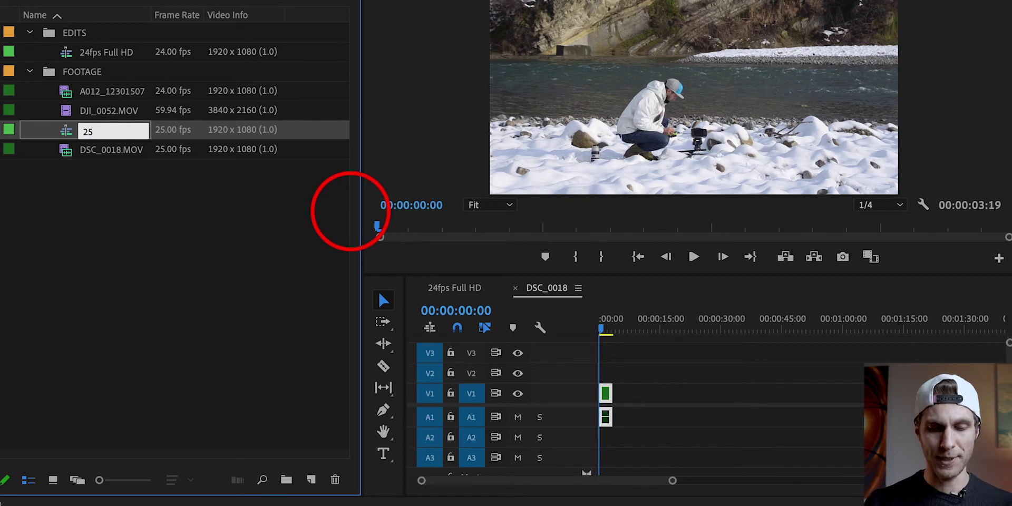
{"action": "type", "text": "fps F"}
{"action": "type", "text": "ull HD"}
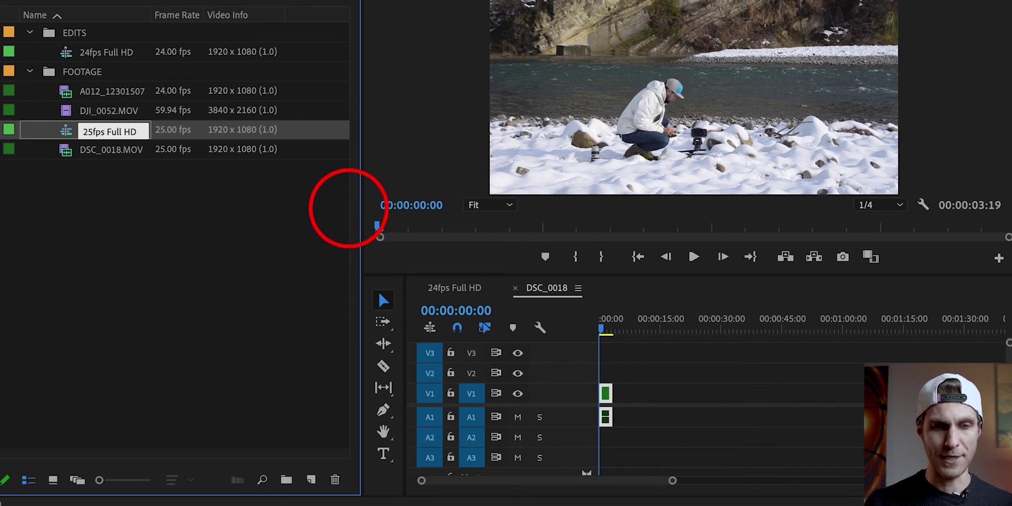
{"action": "key", "text": "Tab"}
{"action": "left_click_drag", "start_coordinate": [113, 131], "coordinate": [80, 41]}
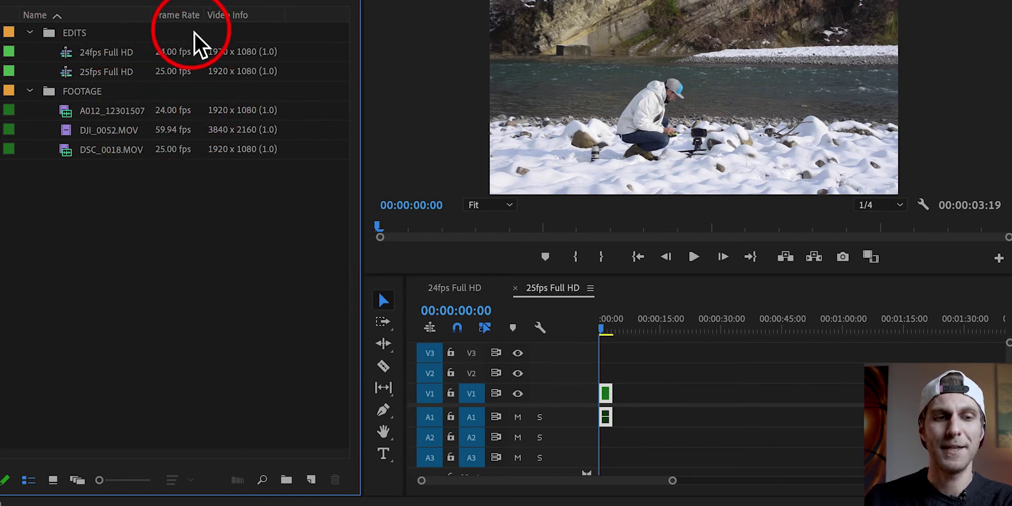
{"action": "left_click", "coordinate": [175, 58]}
{"action": "left_click", "coordinate": [181, 75]}
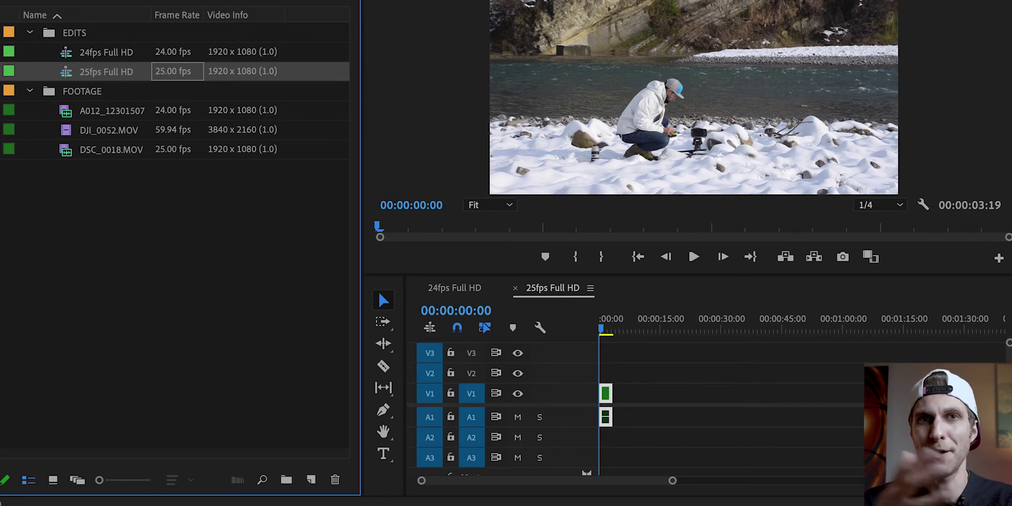
{"action": "left_click", "coordinate": [417, 157]}
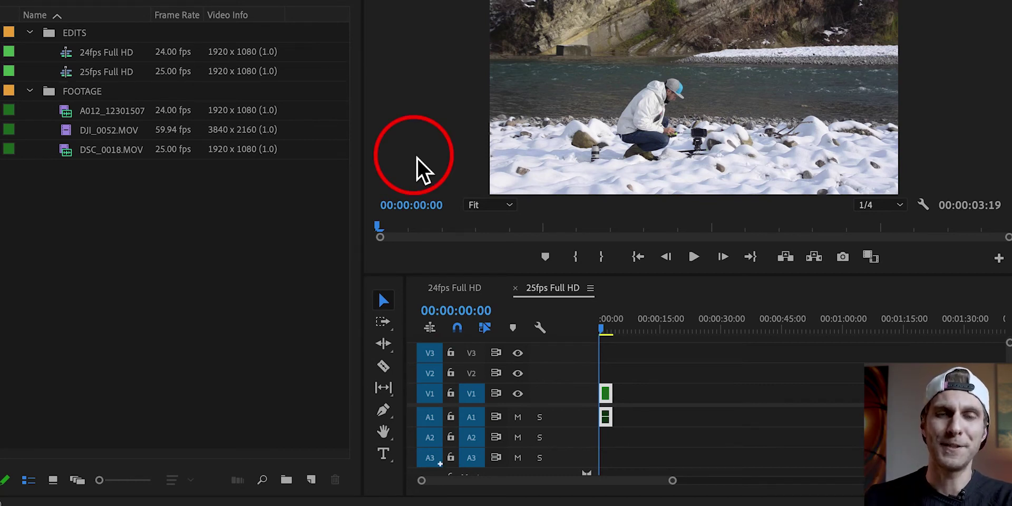
{"action": "left_click", "coordinate": [210, 213]}
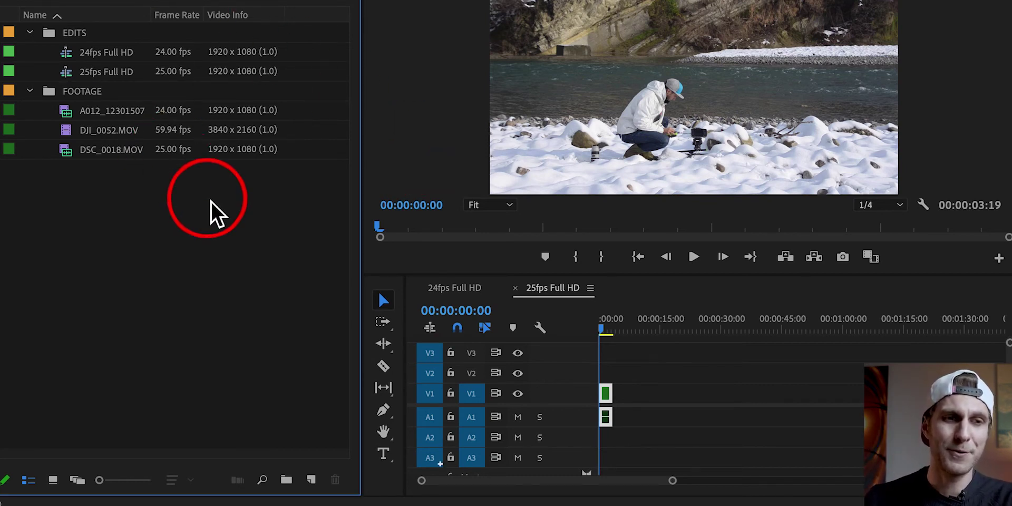
- Select the EDITS bin as the location for a new sequence
{"action": "left_click", "coordinate": [83, 40]}
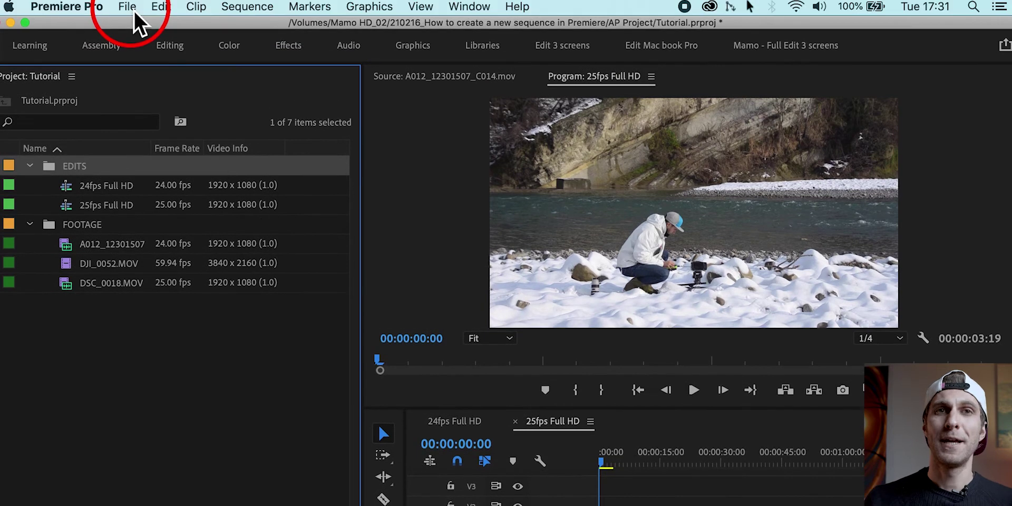
{"action": "left_click", "coordinate": [134, 13]}
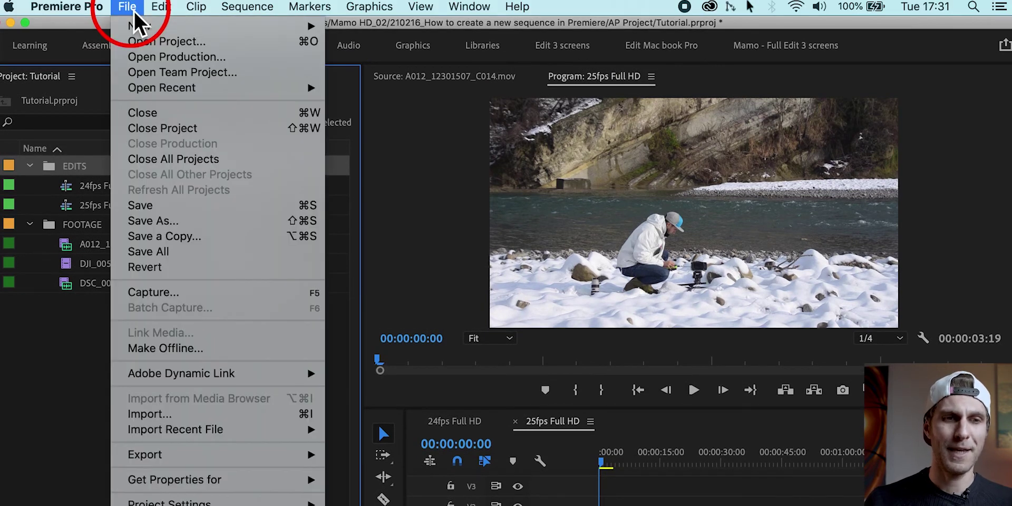
{"action": "mouse_move", "coordinate": [138, 24]}
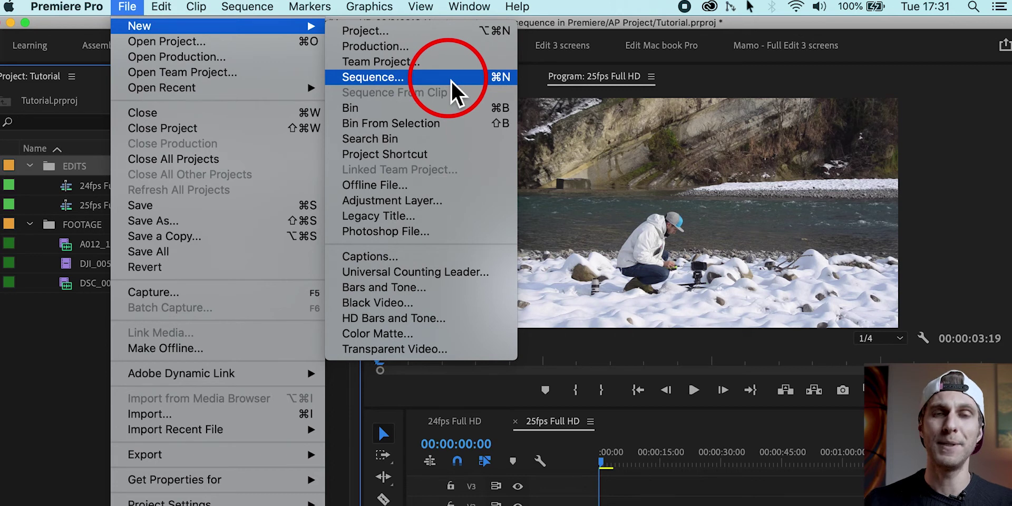
{"action": "key", "text": "Escape"}
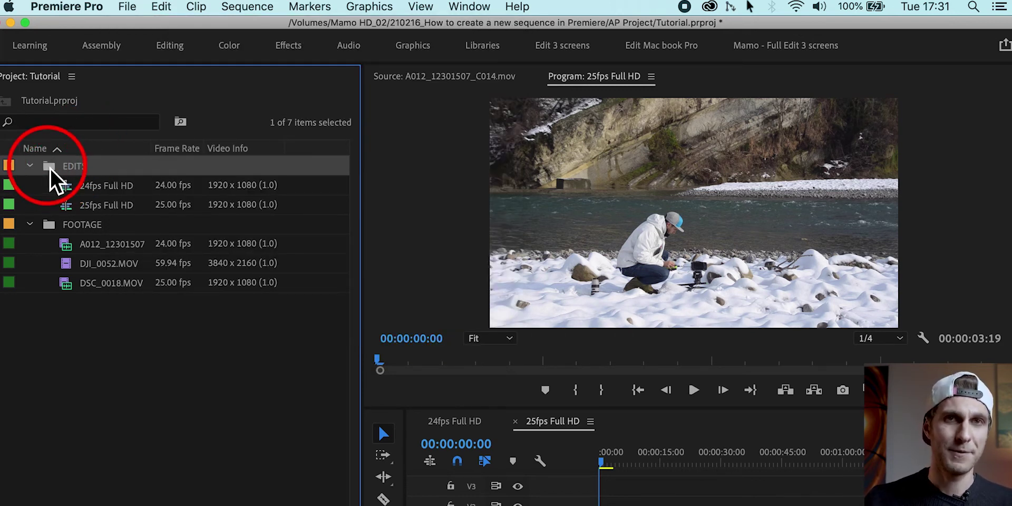
- Start a new sequence in the EDITS bin and move the New Sequence dialog clear of the project's frame rate and video info details
{"action": "left_click_drag", "start_coordinate": [114, 208], "coordinate": [84, 173]}
{"action": "key", "text": "super+n"}
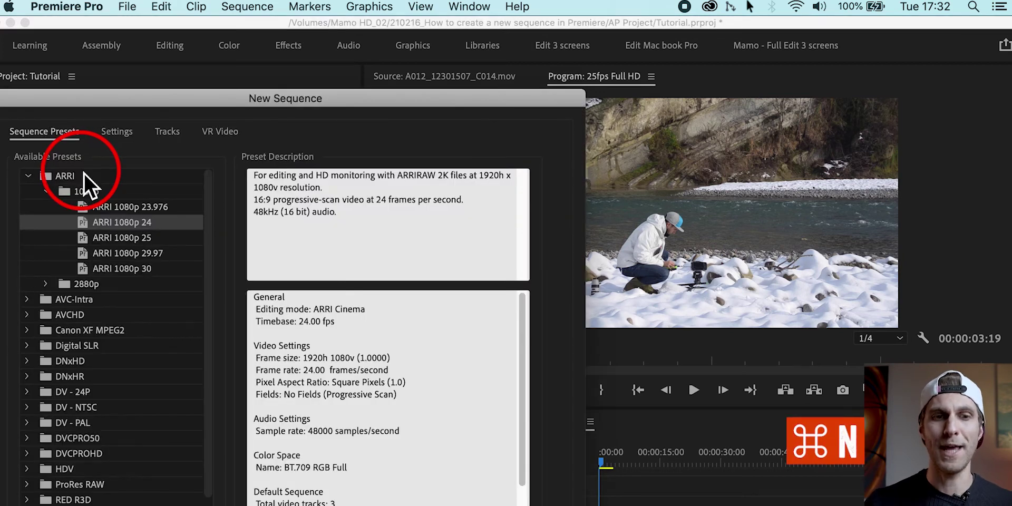
{"action": "left_click_drag", "start_coordinate": [271, 101], "coordinate": [461, 21]}
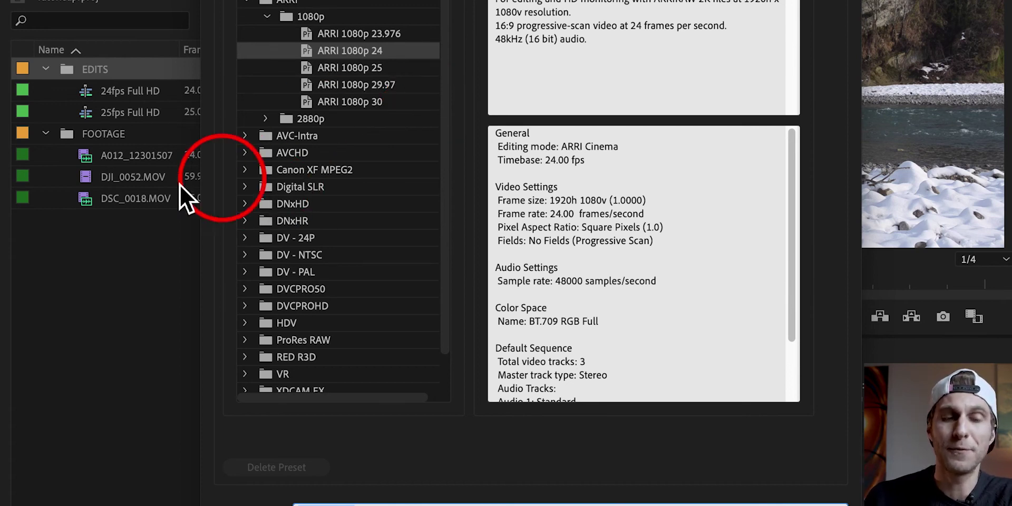
{"action": "mouse_move", "coordinate": [192, 178]}
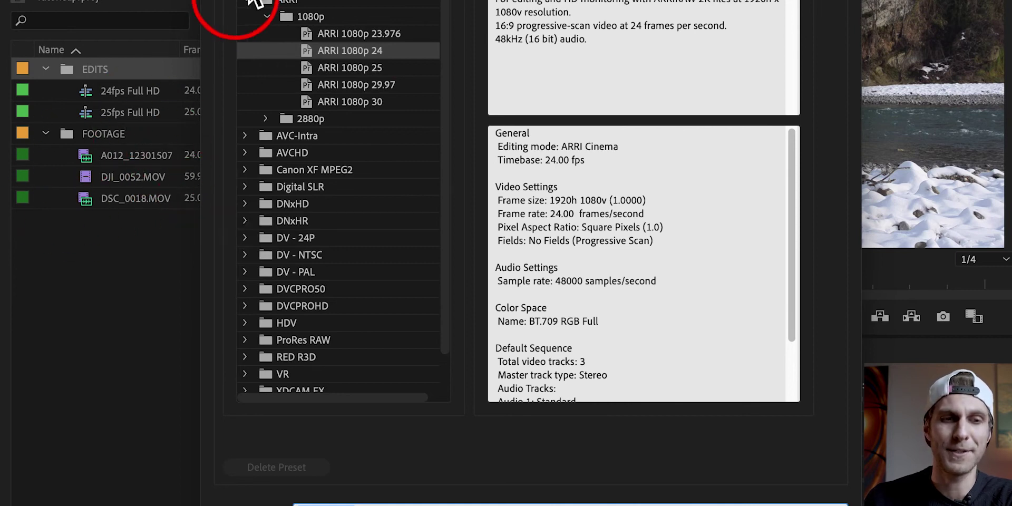
{"action": "left_click_drag", "start_coordinate": [253, 4], "coordinate": [363, 15]}
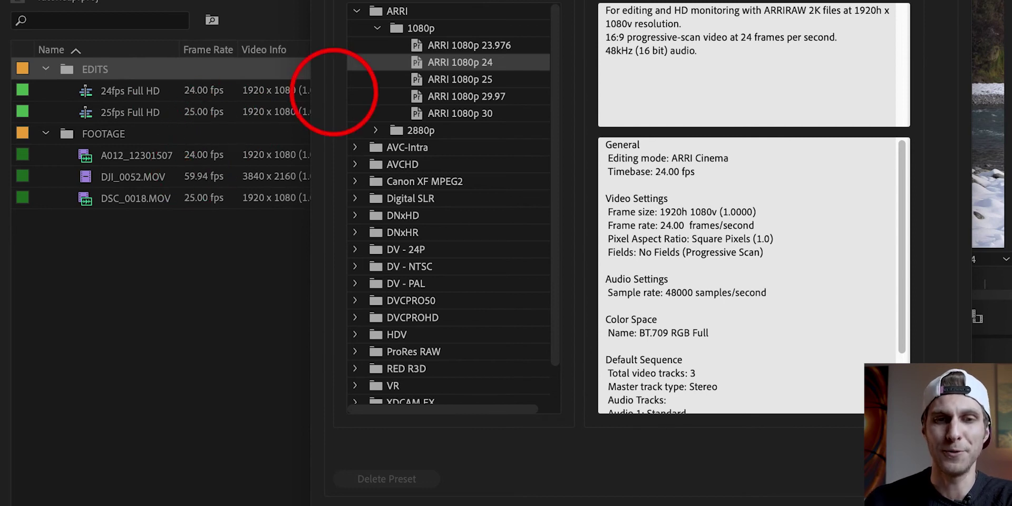
{"action": "left_click_drag", "start_coordinate": [369, 14], "coordinate": [297, 2]}
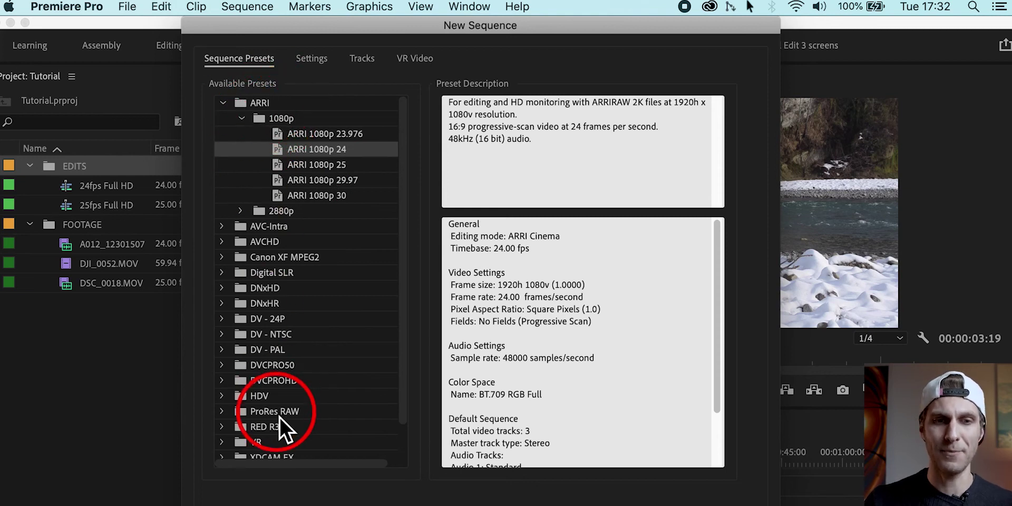
{"action": "left_click_drag", "start_coordinate": [328, 31], "coordinate": [379, 34]}
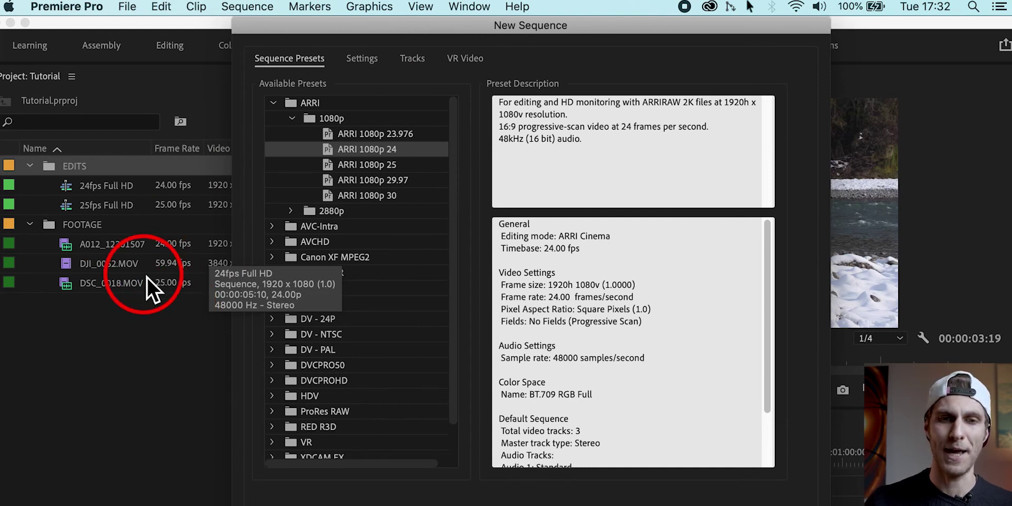
{"action": "left_click_drag", "start_coordinate": [471, 30], "coordinate": [470, 29]}
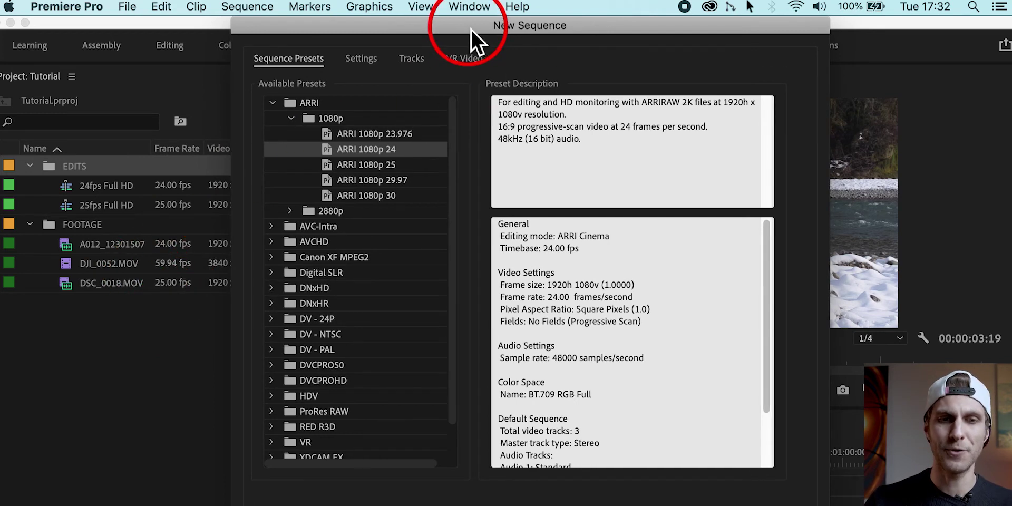
- Create the sequence from the ARRI 1080p 30 preset, keeping the 30.00 frames/second timebase and 1920 x 1080 frame size
{"action": "left_click", "coordinate": [358, 196]}
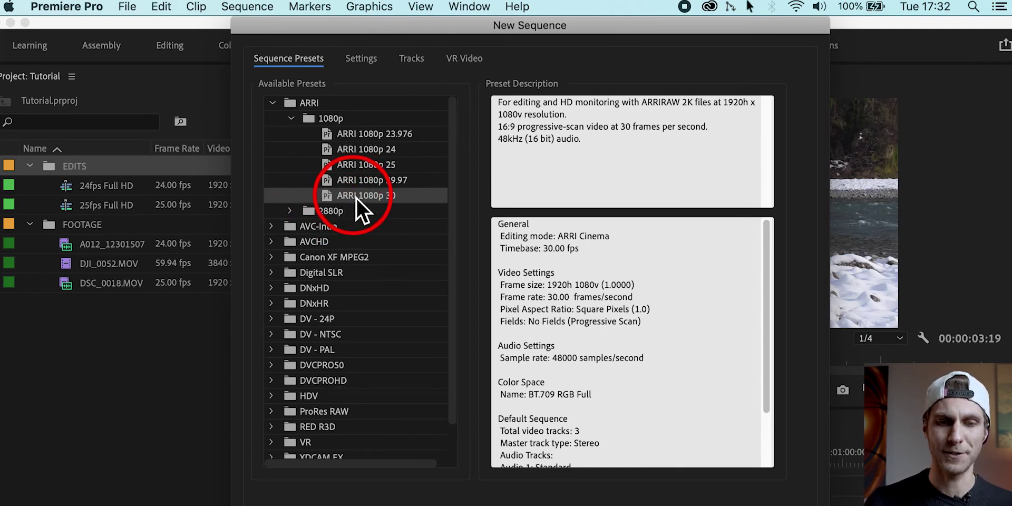
{"action": "left_click", "coordinate": [357, 59]}
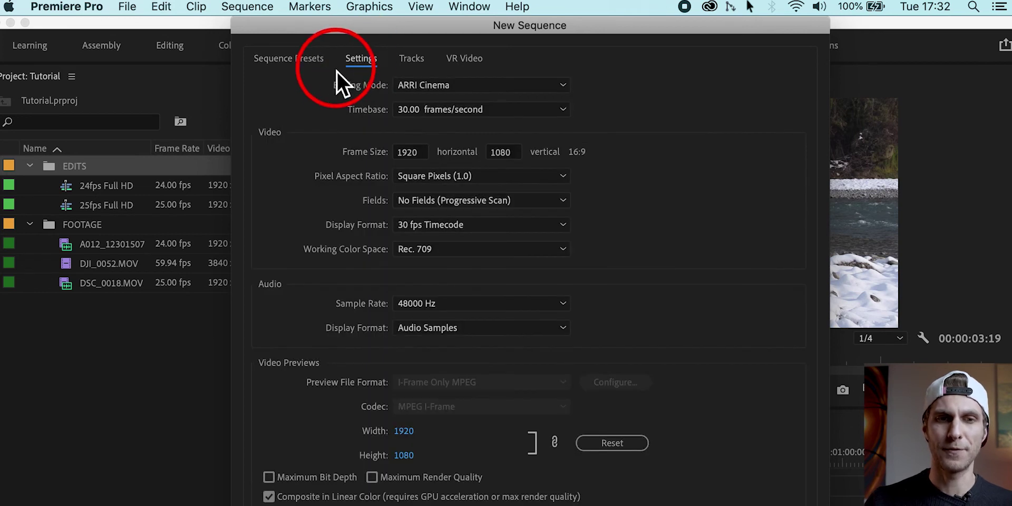
{"action": "left_click", "coordinate": [554, 116]}
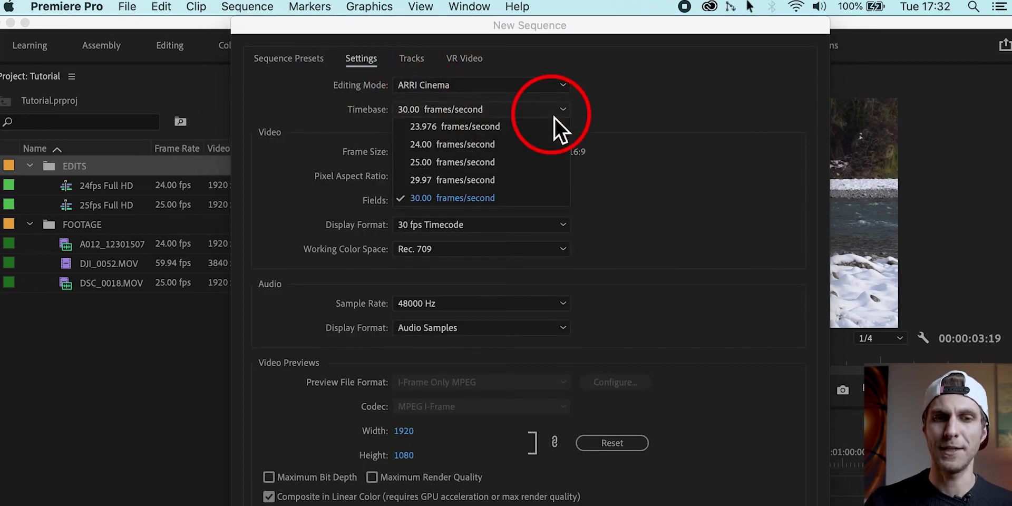
{"action": "left_click", "coordinate": [554, 116]}
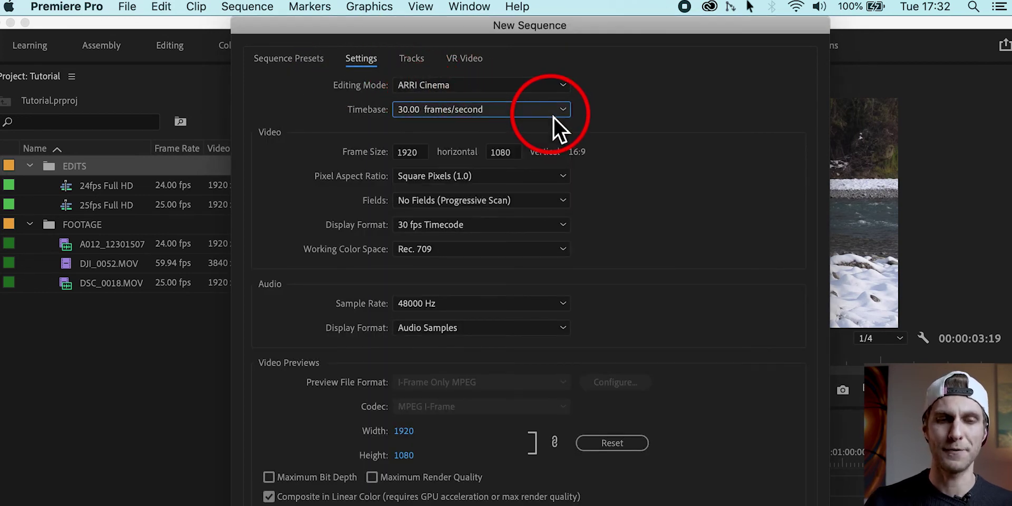
{"action": "left_click", "coordinate": [421, 155]}
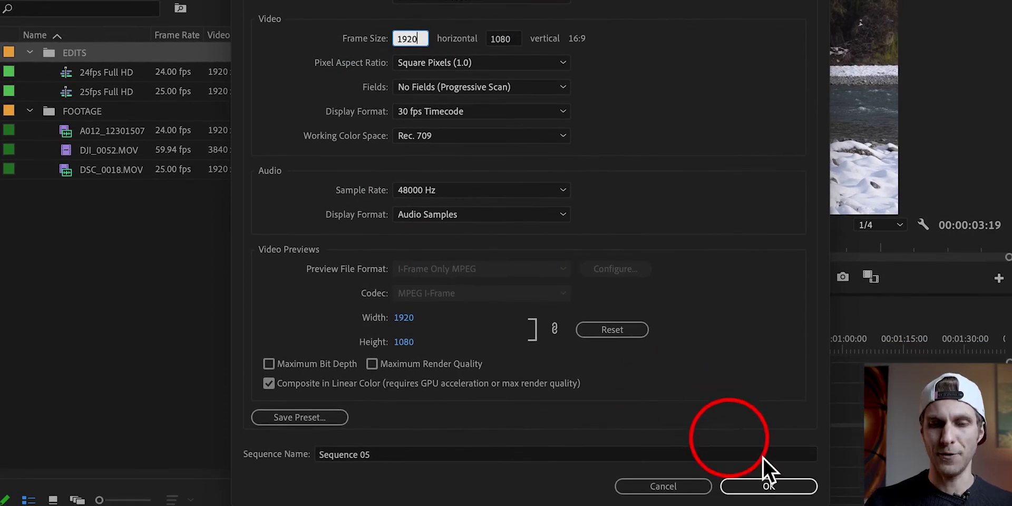
{"action": "left_click", "coordinate": [770, 486]}
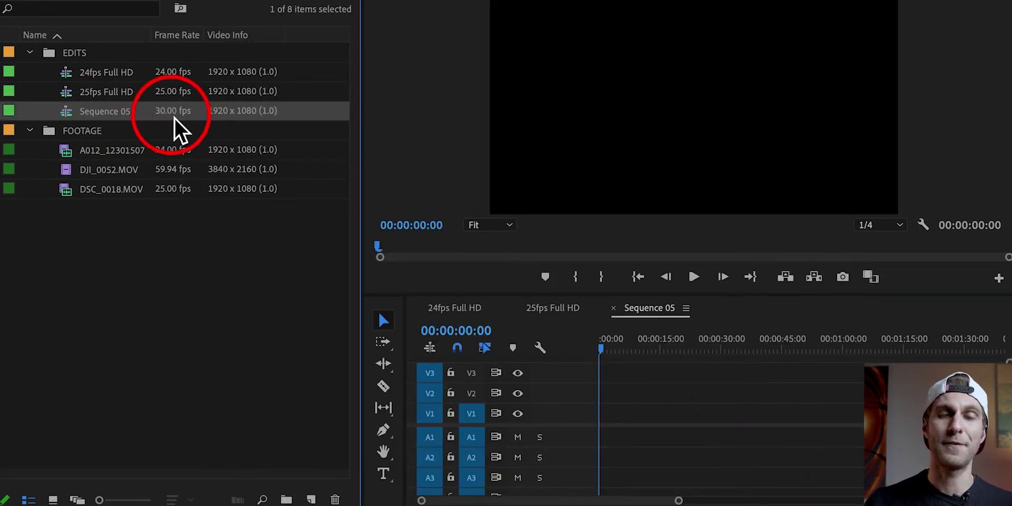
- Rename the new 30 fps sequence in the EDITS bin as 59fps 4K
{"action": "mouse_move", "coordinate": [159, 117]}
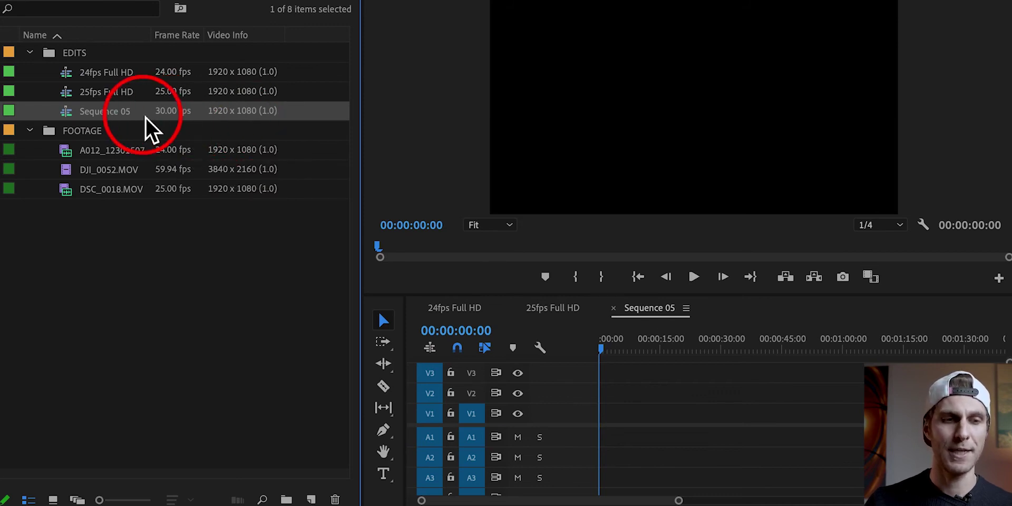
{"action": "left_click", "coordinate": [103, 113]}
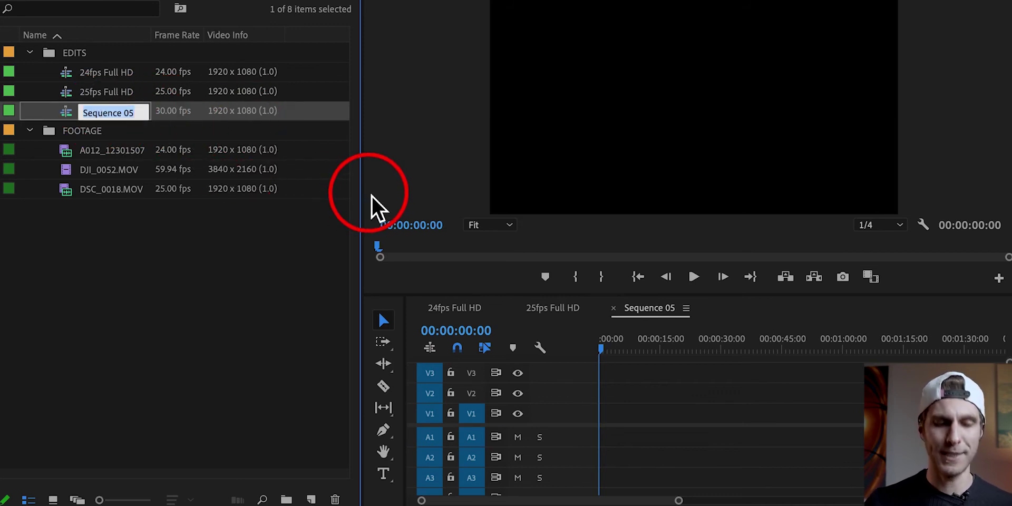
{"action": "type", "text": "59"}
{"action": "type", "text": "fps"}
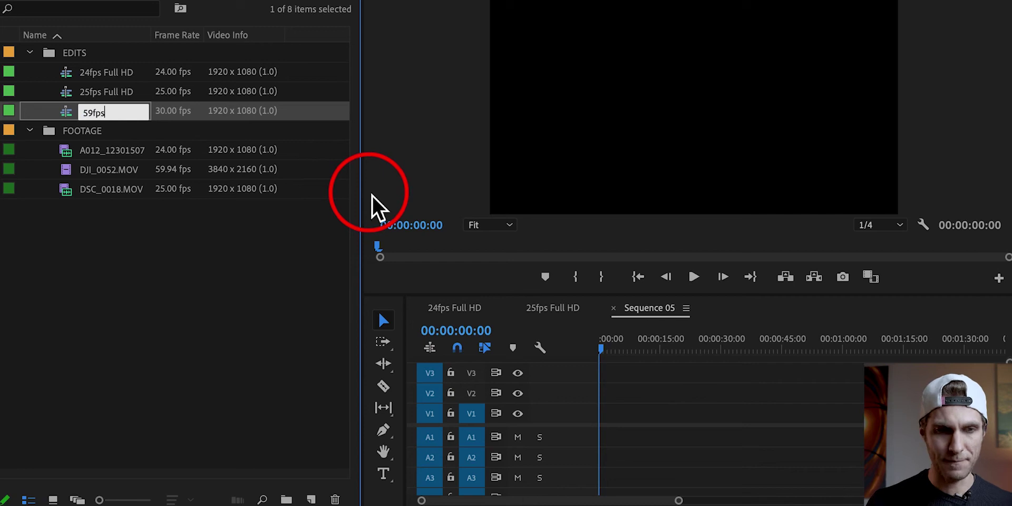
{"action": "type", "text": " 4"}
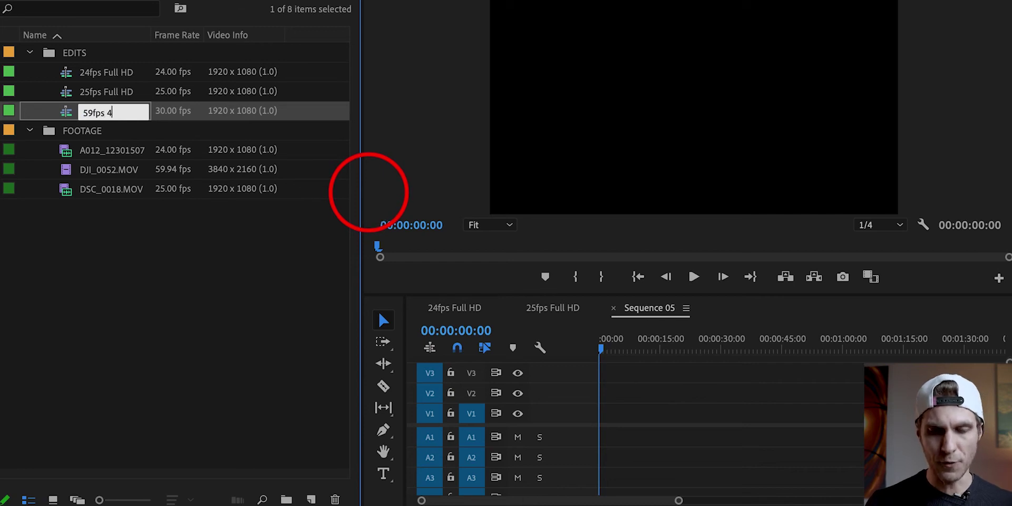
{"action": "type", "text": "K"}
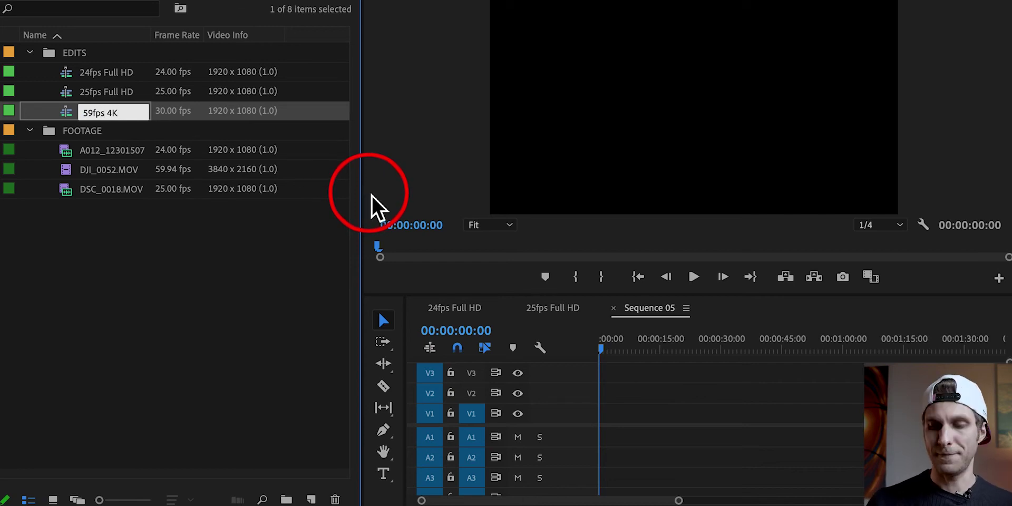
{"action": "key", "text": "Tab"}
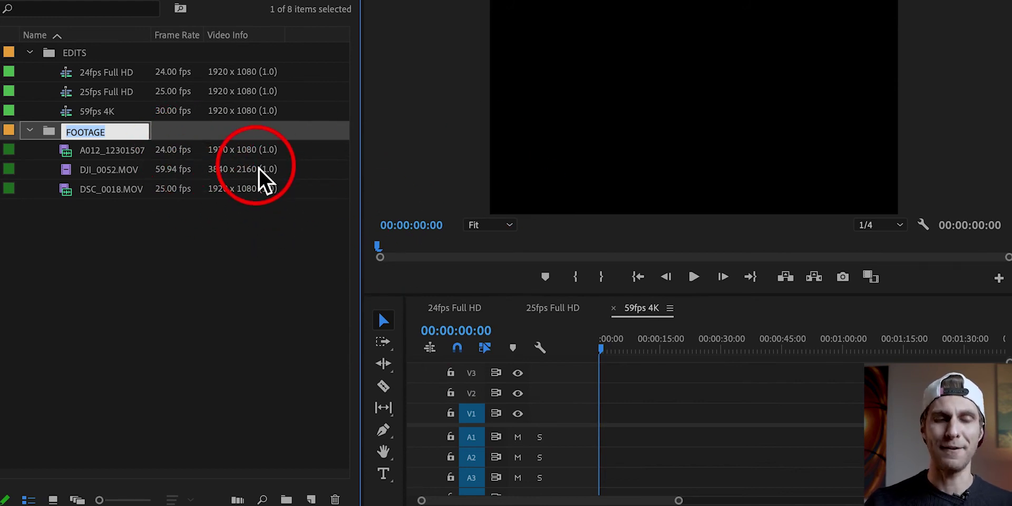
- Place DJI_0052.MOV in the empty 59fps 4K sequence and change the sequence settings to match the clip
{"action": "left_click", "coordinate": [127, 172]}
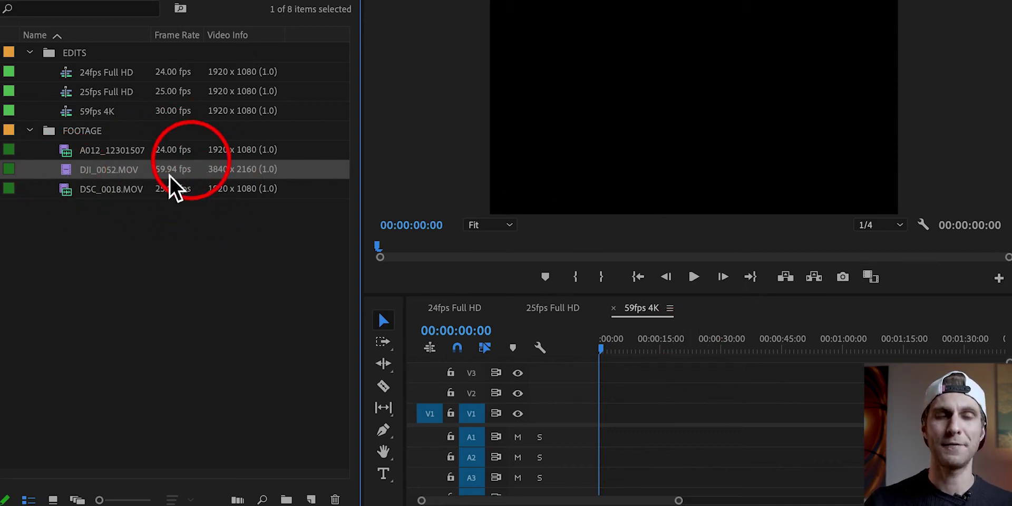
{"action": "left_click_drag", "start_coordinate": [66, 171], "coordinate": [594, 423]}
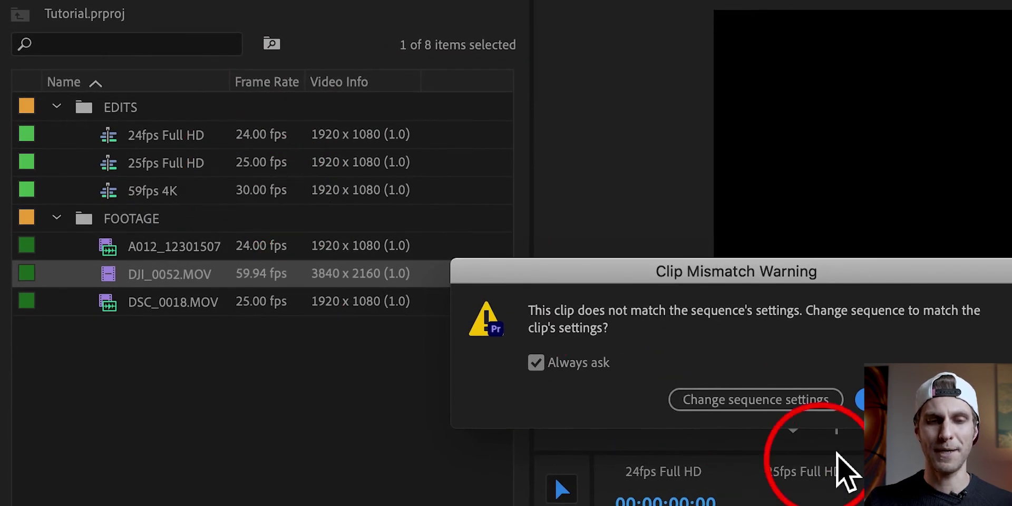
{"action": "left_click", "coordinate": [770, 401]}
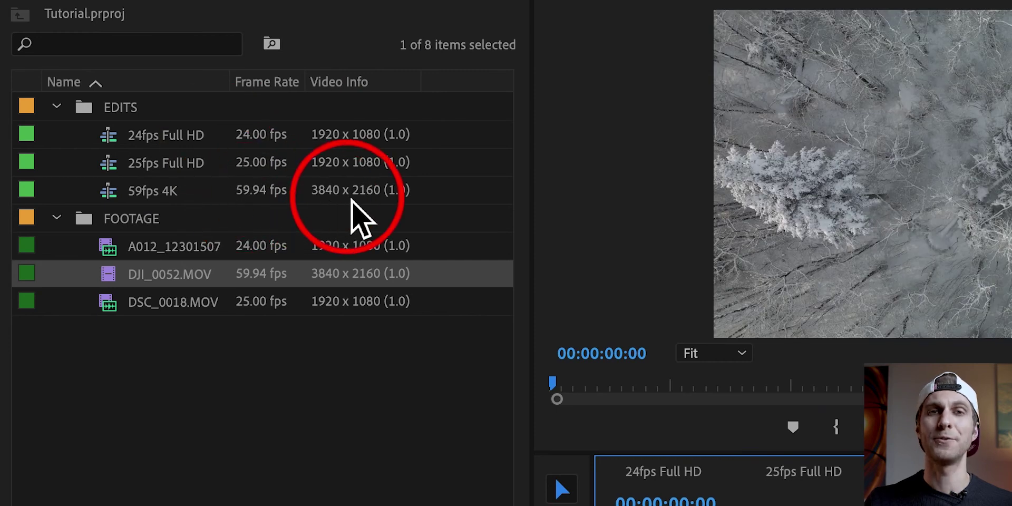
- Place DJI_0052.MOV at the start of V1 in 59fps 4K, keeping the existing sequence settings, and put the playhead at 00:00:08:00
{"action": "mouse_move", "coordinate": [351, 202]}
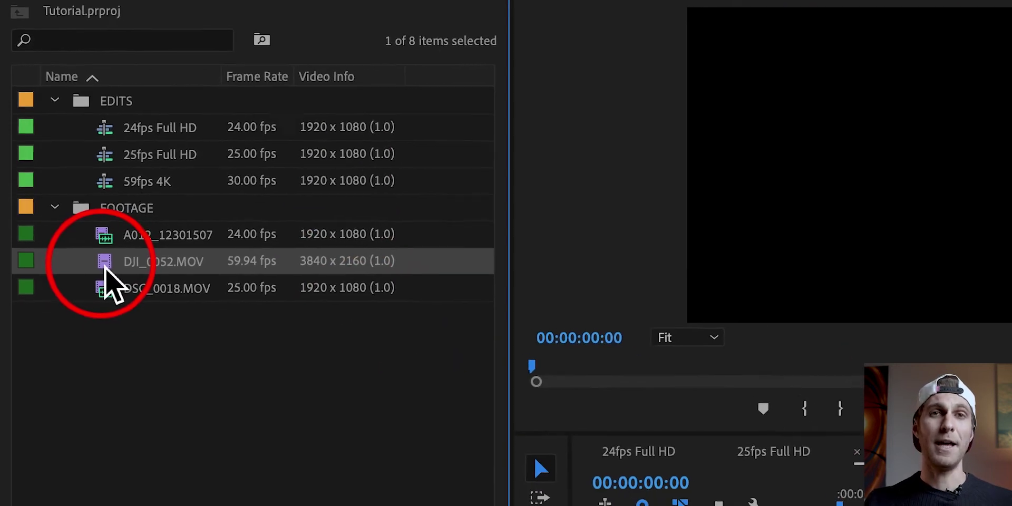
{"action": "left_click_drag", "start_coordinate": [106, 266], "coordinate": [848, 505]}
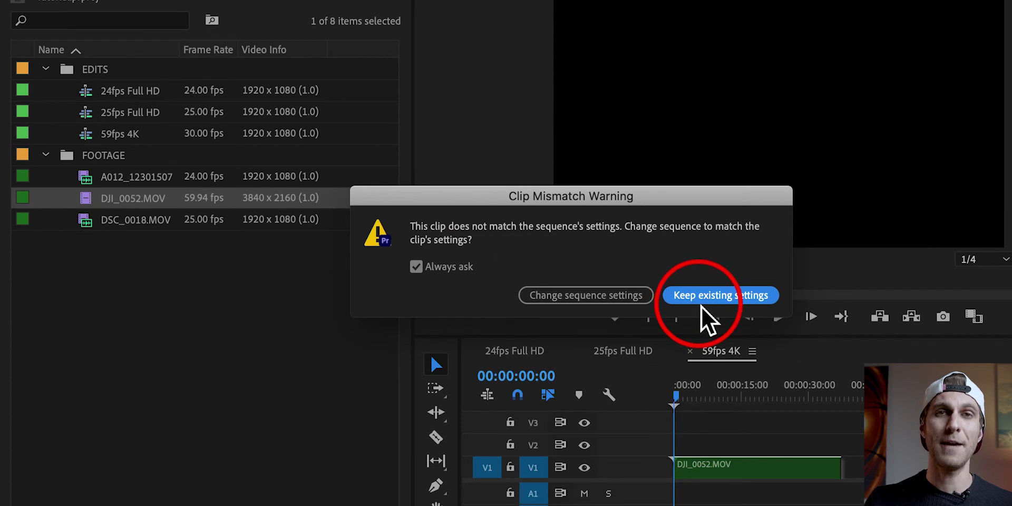
{"action": "left_click", "coordinate": [725, 296]}
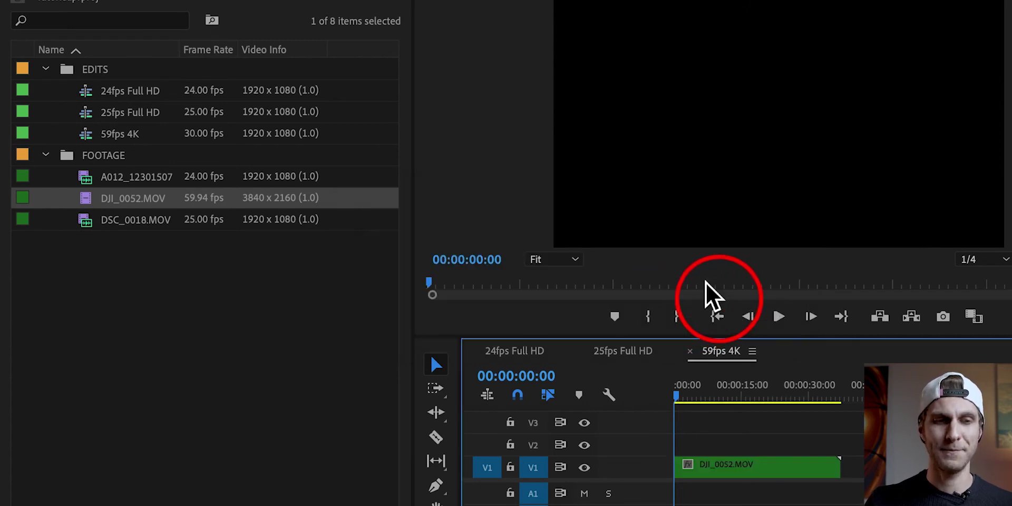
{"action": "left_click", "coordinate": [714, 387]}
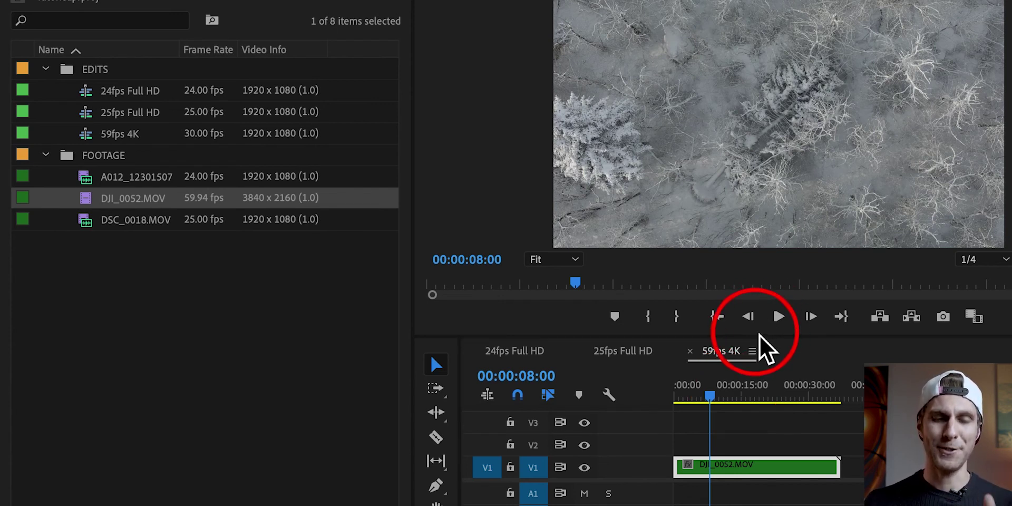
- Dock the 59fps 4K timeline in its own group below the 25fps Full HD timeline
{"action": "left_click", "coordinate": [634, 369]}
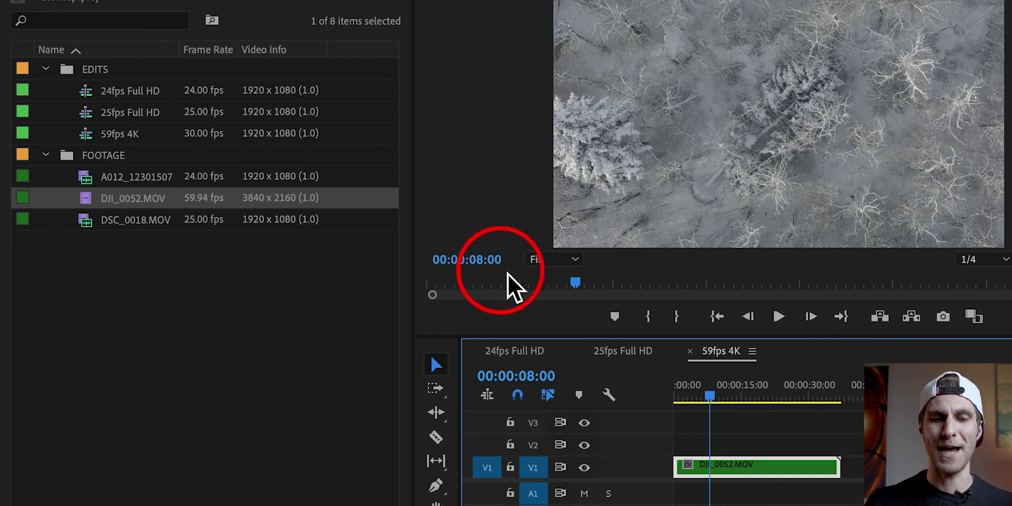
{"action": "left_click_drag", "start_coordinate": [723, 361], "coordinate": [814, 115]}
{"action": "left_click_drag", "start_coordinate": [723, 120], "coordinate": [759, 501]}
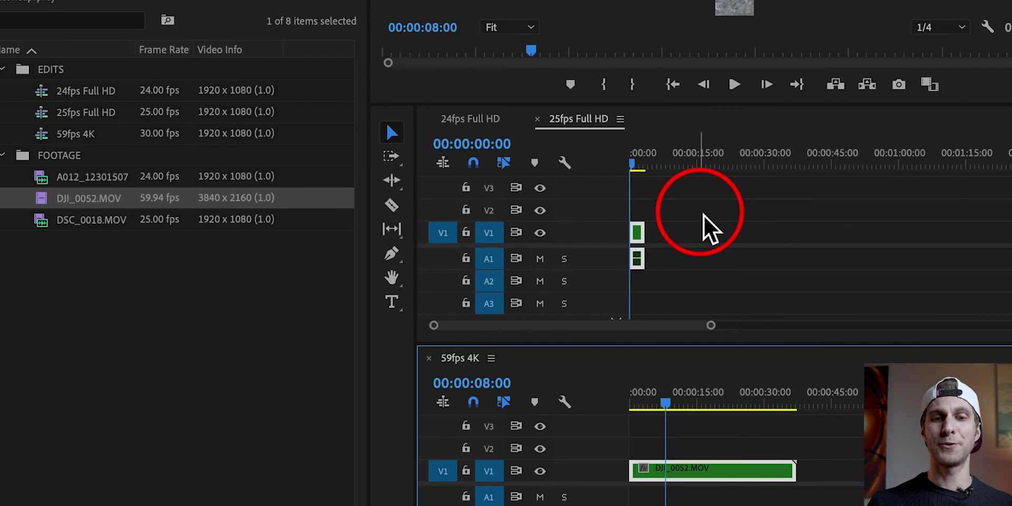
- Copy the clip from 25fps Full HD into 59fps 4K, leaving a gap after DJI_0052.MOV, and close the 59fps 4K timeline
{"action": "left_click", "coordinate": [655, 232]}
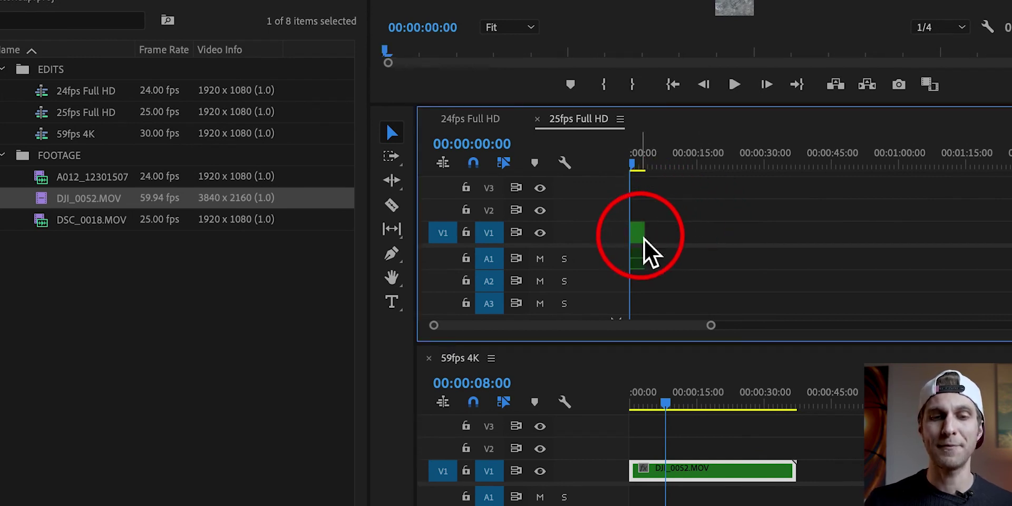
{"action": "left_click_drag", "start_coordinate": [644, 240], "coordinate": [832, 480]}
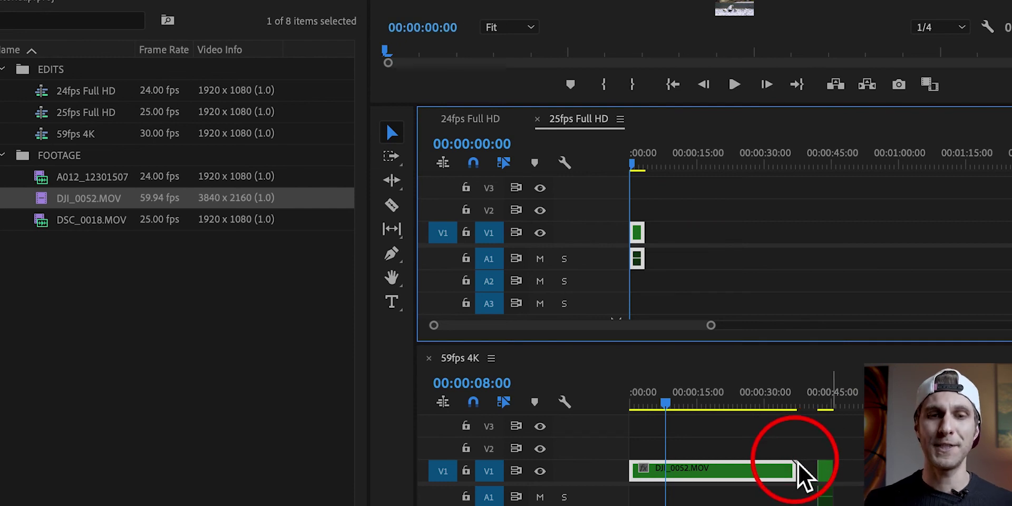
{"action": "left_click", "coordinate": [429, 359]}
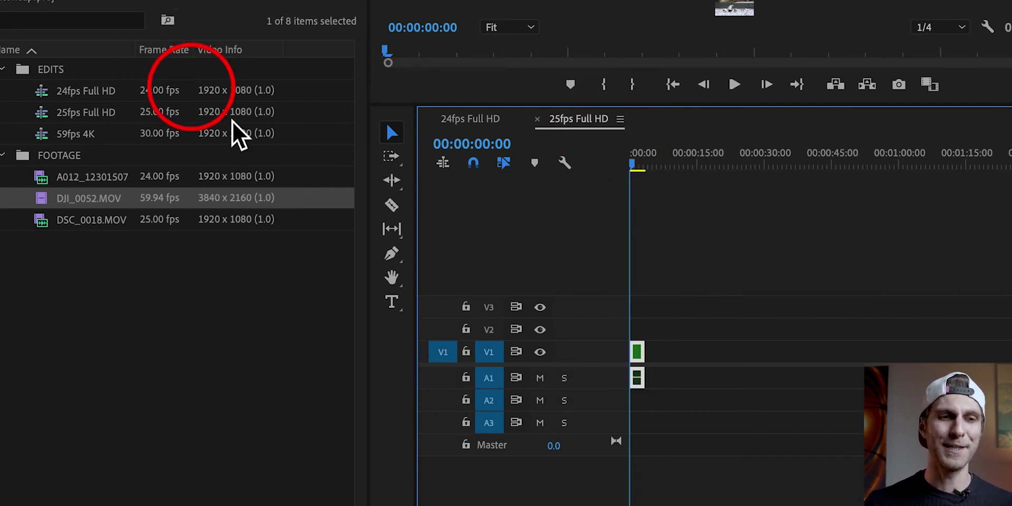
- Reveal the 25fps Full HD sequence in the project, and reopen the 59fps 4K sequence from the EDITS bin
{"action": "right_click", "coordinate": [586, 126]}
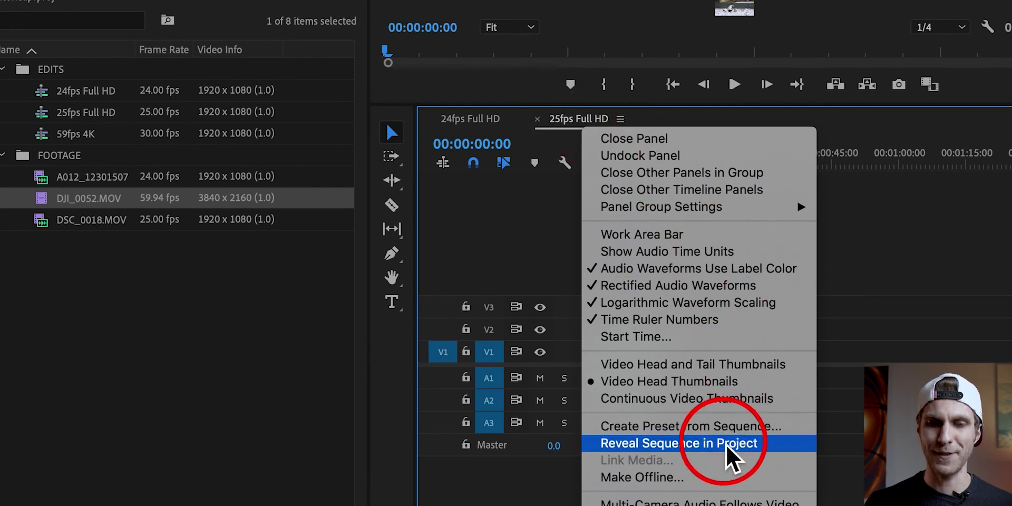
{"action": "left_click", "coordinate": [706, 445]}
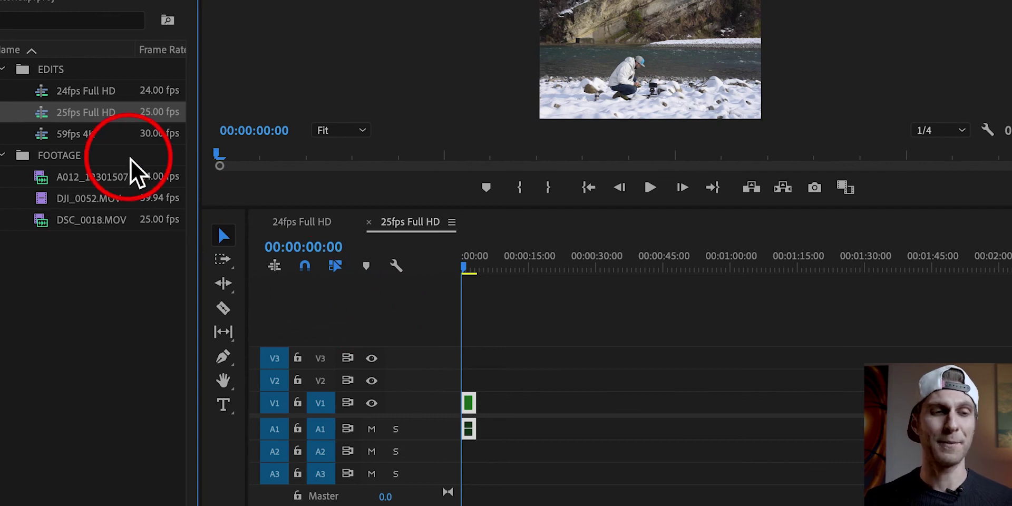
{"action": "left_click", "coordinate": [85, 142]}
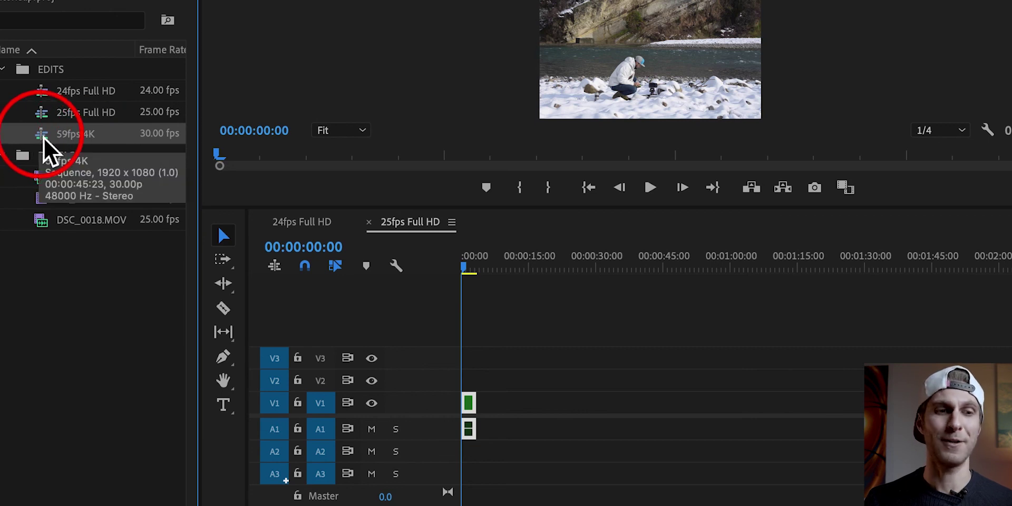
{"action": "double_click", "coordinate": [44, 138]}
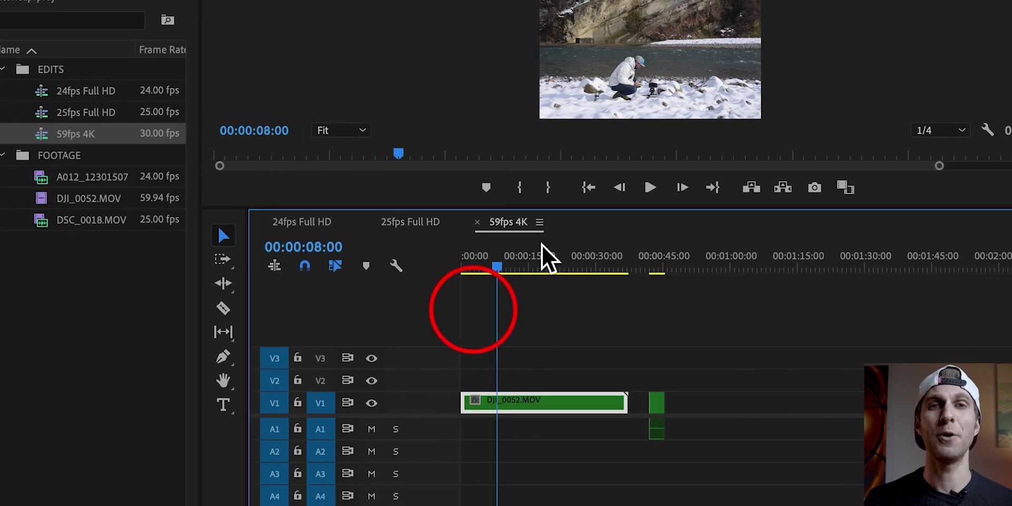